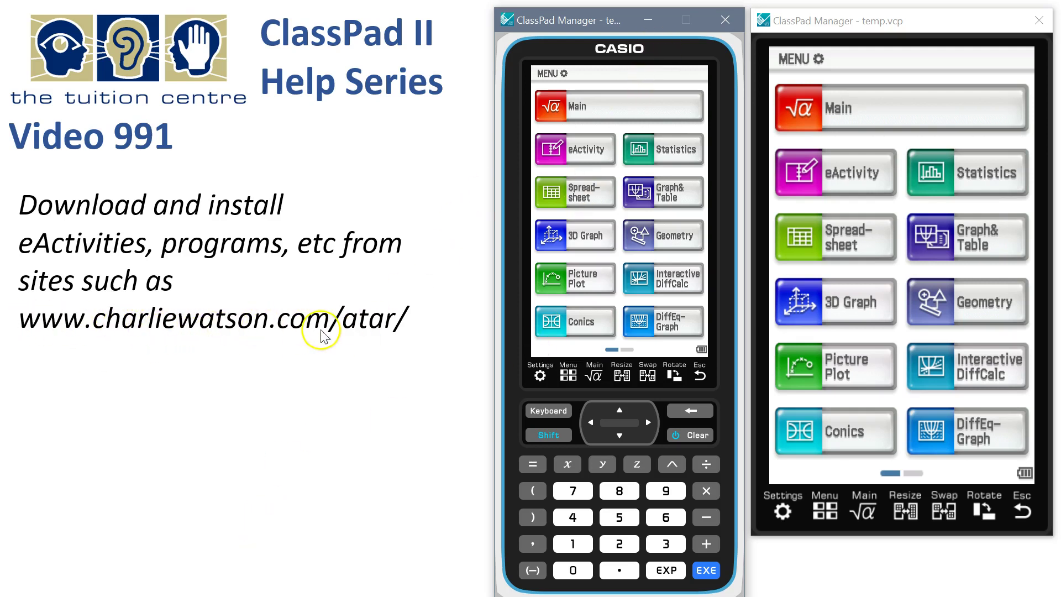
Minimize the ClassPad Manager window so neither emulator calculator is visible
{"action": "left_click", "coordinate": [648, 21]}
In Chrome, scroll the ATAR Help page to Units 3&4 and download AppsU34-(eActivity).xcp
{"action": "key", "text": "alt+Tab"}
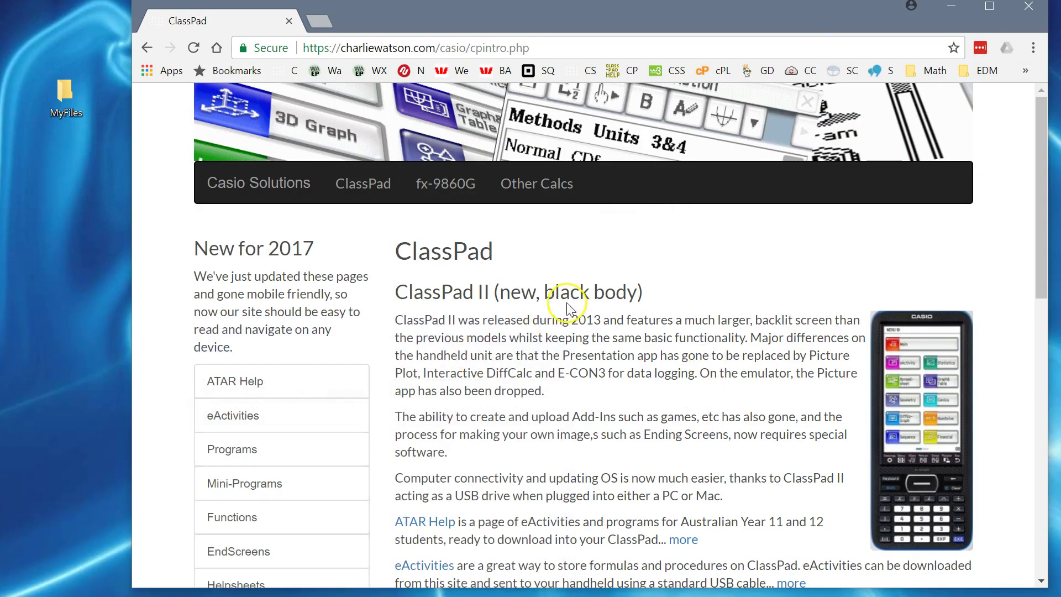
{"action": "scroll", "coordinate": [577, 276], "scroll_direction": "down", "scroll_amount": 6}
{"action": "scroll", "coordinate": [578, 276], "scroll_direction": "up", "scroll_amount": 6}
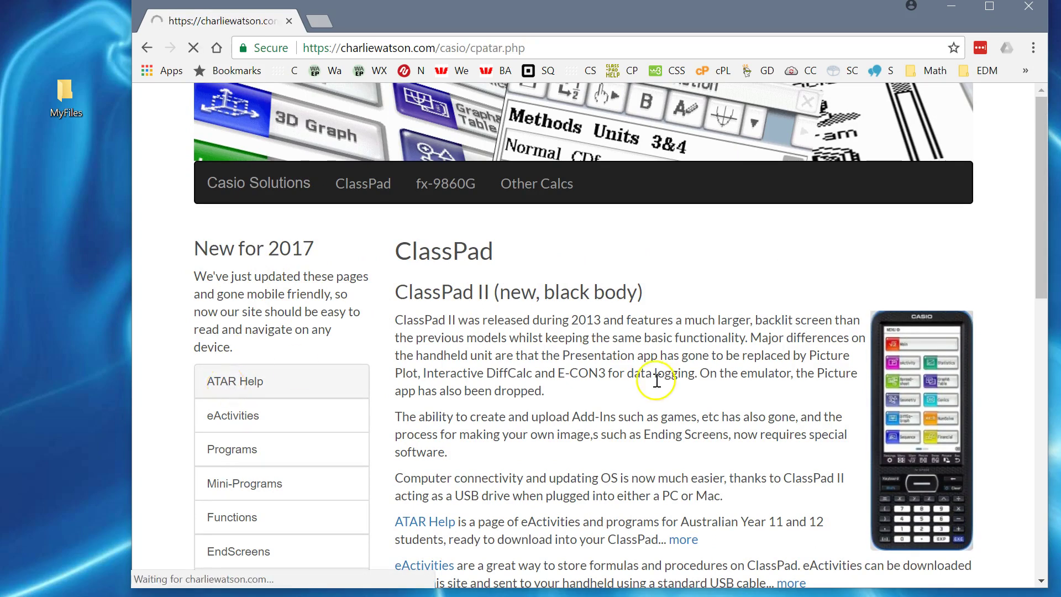
{"action": "scroll", "coordinate": [586, 386], "scroll_direction": "down", "scroll_amount": 4}
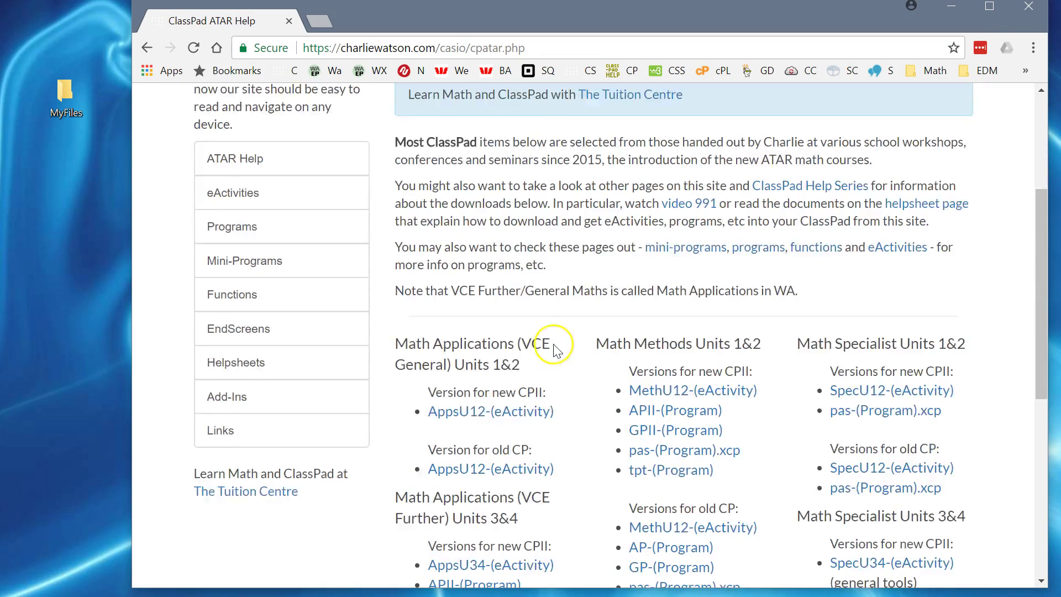
{"action": "scroll", "coordinate": [539, 299], "scroll_direction": "down", "scroll_amount": 3}
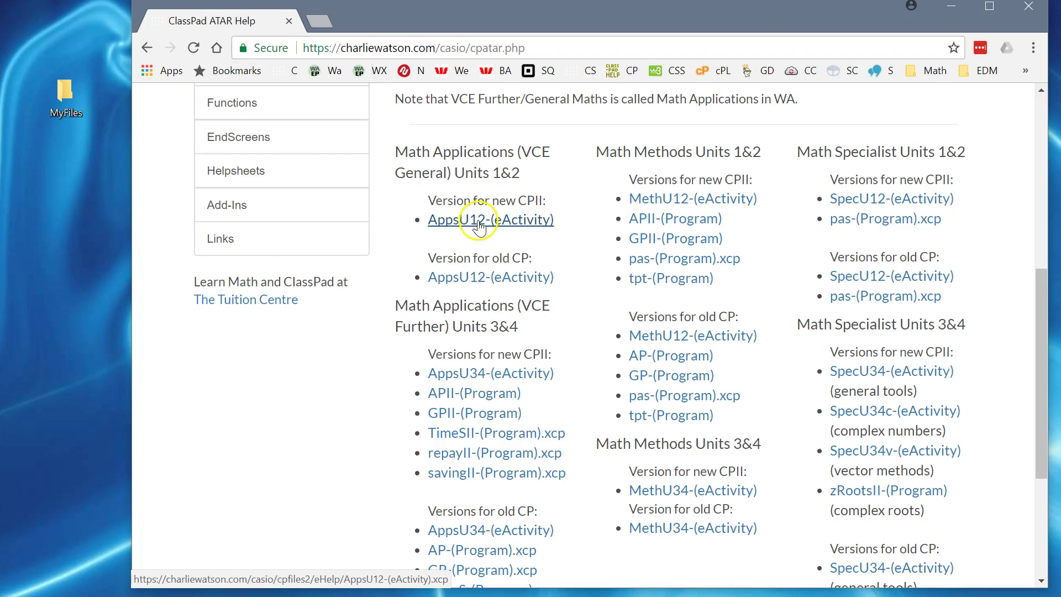
{"action": "scroll", "coordinate": [480, 291], "scroll_direction": "down", "scroll_amount": 1}
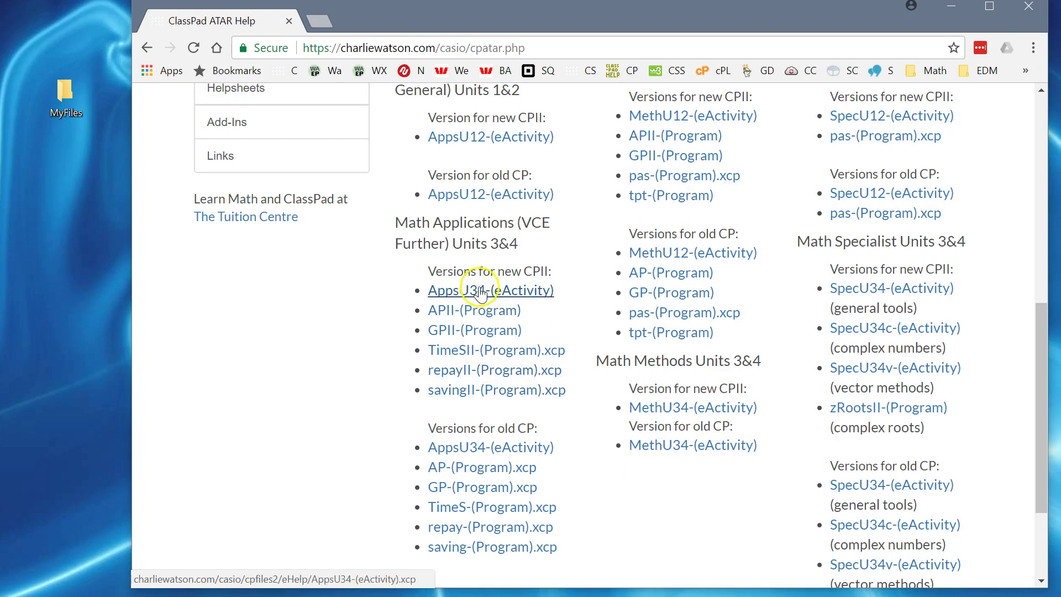
{"action": "scroll", "coordinate": [671, 501], "scroll_direction": "up", "scroll_amount": 3}
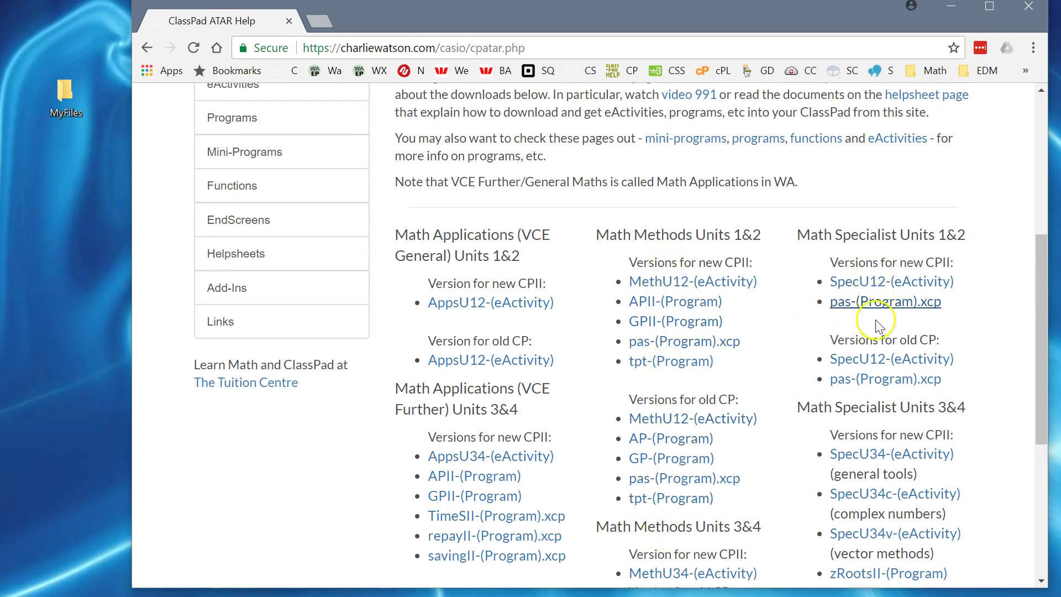
{"action": "scroll", "coordinate": [869, 495], "scroll_direction": "down", "scroll_amount": 2}
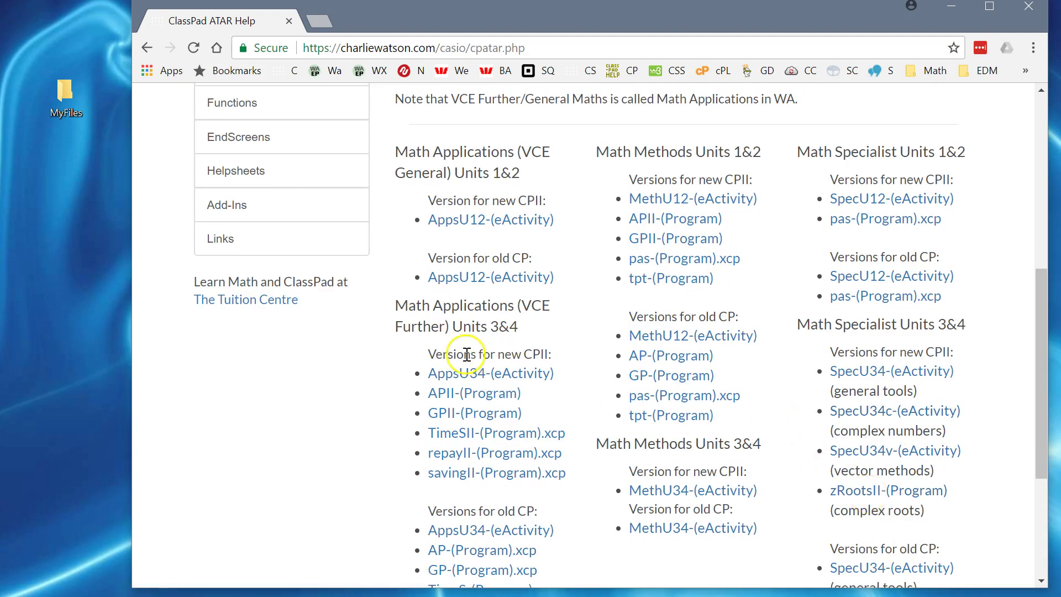
{"action": "scroll", "coordinate": [581, 337], "scroll_direction": "up", "scroll_amount": 5}
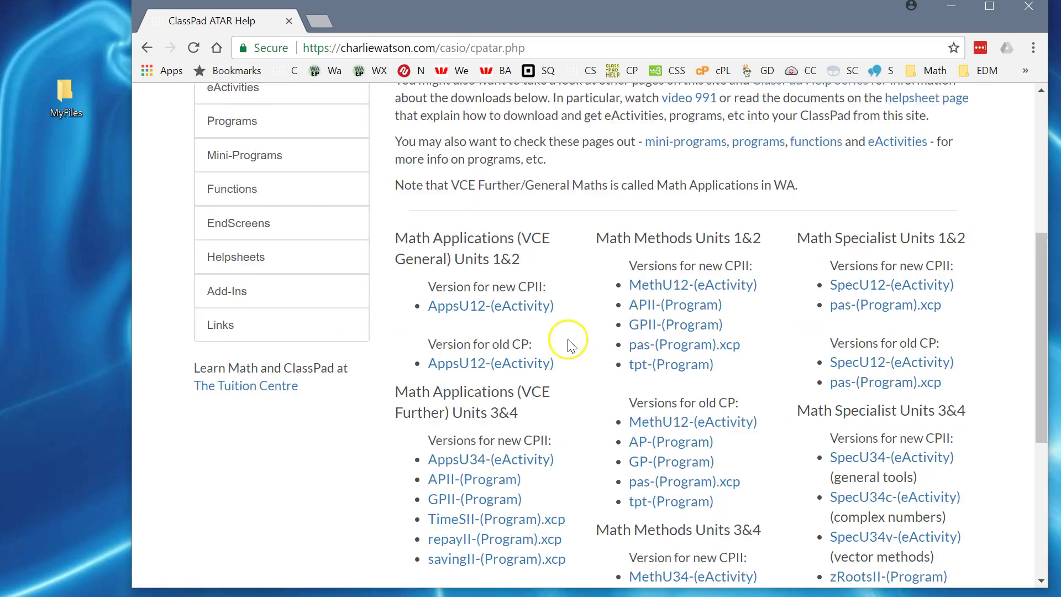
{"action": "scroll", "coordinate": [496, 296], "scroll_direction": "down", "scroll_amount": 1}
{"action": "scroll", "coordinate": [497, 296], "scroll_direction": "down", "scroll_amount": 6}
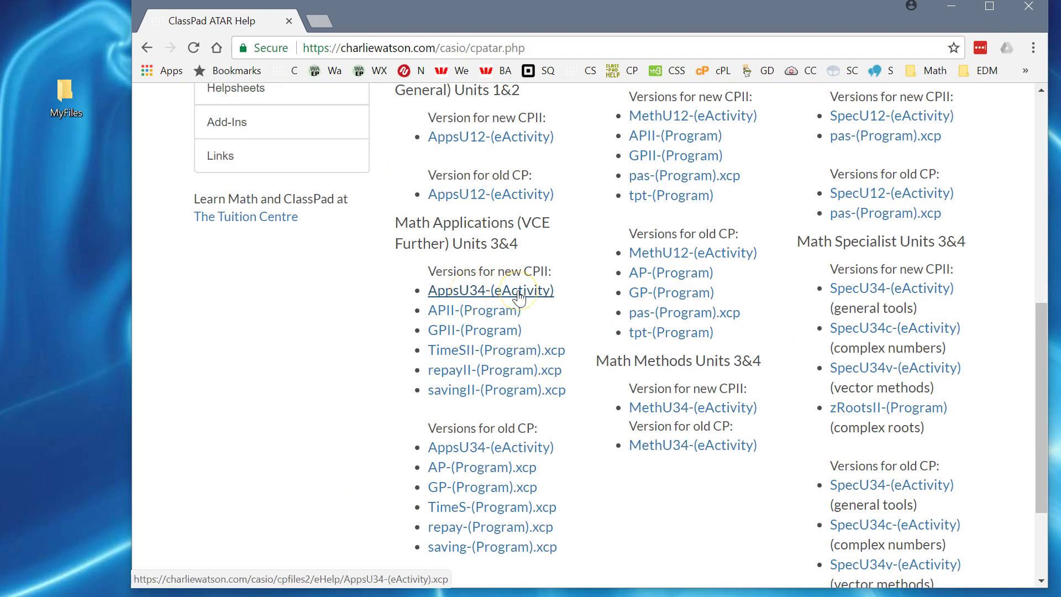
{"action": "left_click", "coordinate": [520, 298]}
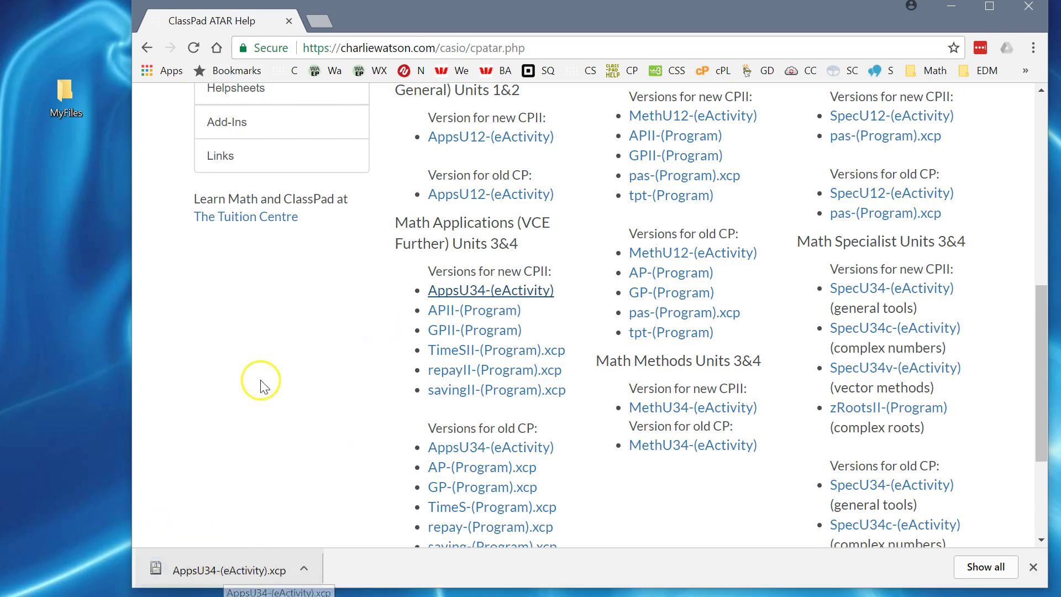
Browse the charliewatson.com eActivities page while AppsU34-(eActivity).xcp finishes downloading
{"action": "scroll", "coordinate": [273, 374], "scroll_direction": "up", "scroll_amount": 5}
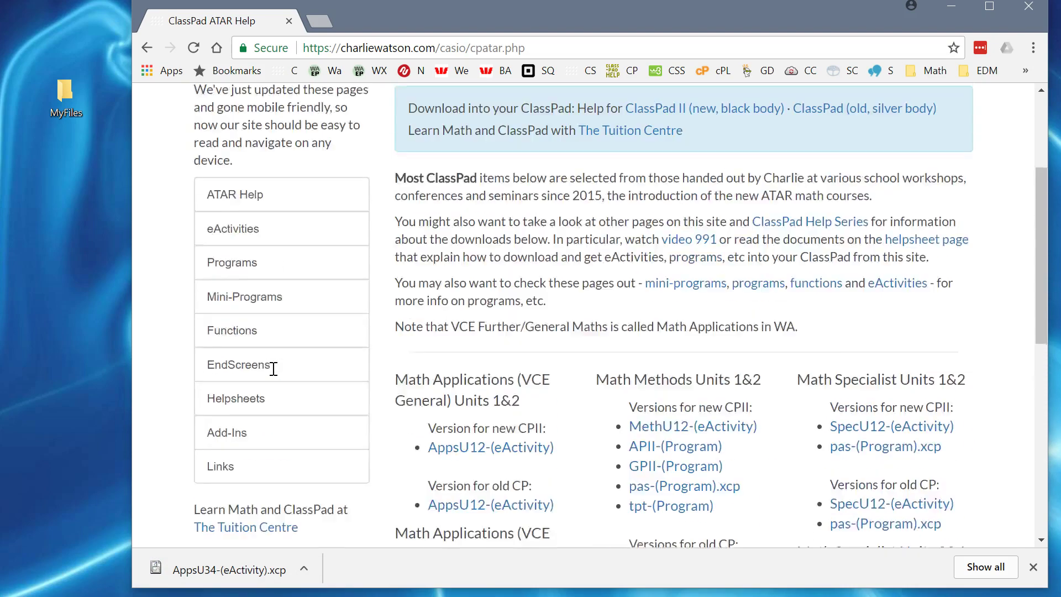
{"action": "scroll", "coordinate": [282, 409], "scroll_direction": "down", "scroll_amount": 3}
{"action": "scroll", "coordinate": [387, 475], "scroll_direction": "down", "scroll_amount": 2}
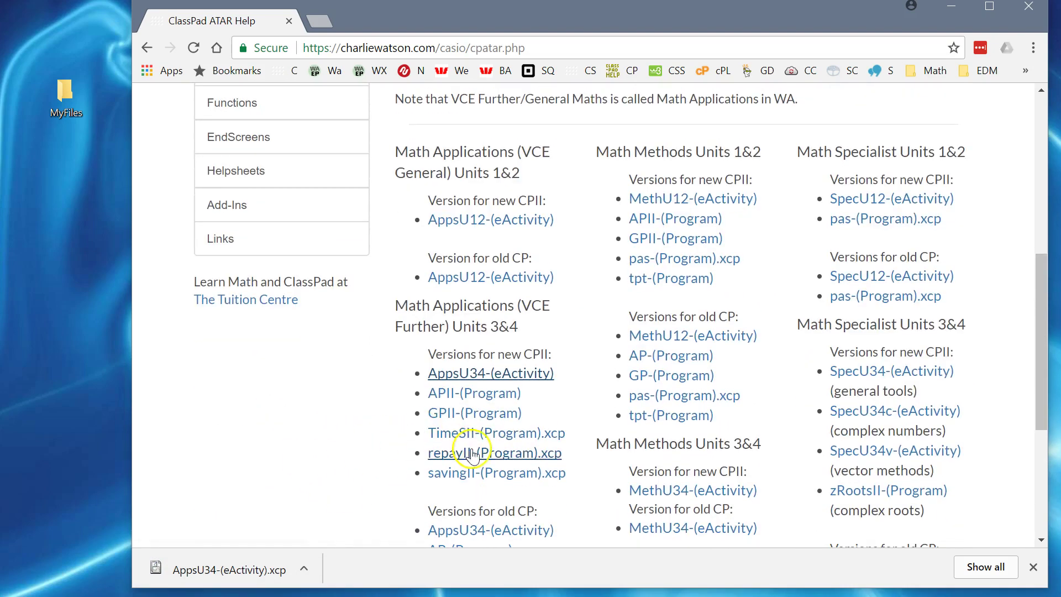
{"action": "scroll", "coordinate": [310, 402], "scroll_direction": "up", "scroll_amount": 5}
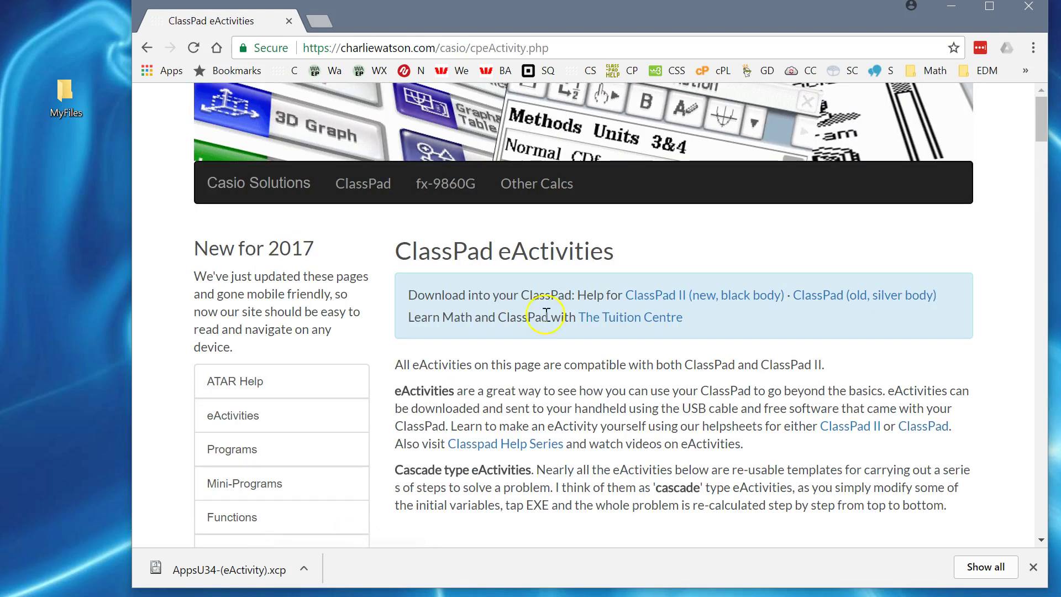
{"action": "scroll", "coordinate": [652, 333], "scroll_direction": "down", "scroll_amount": 7}
{"action": "scroll", "coordinate": [636, 317], "scroll_direction": "down", "scroll_amount": 9}
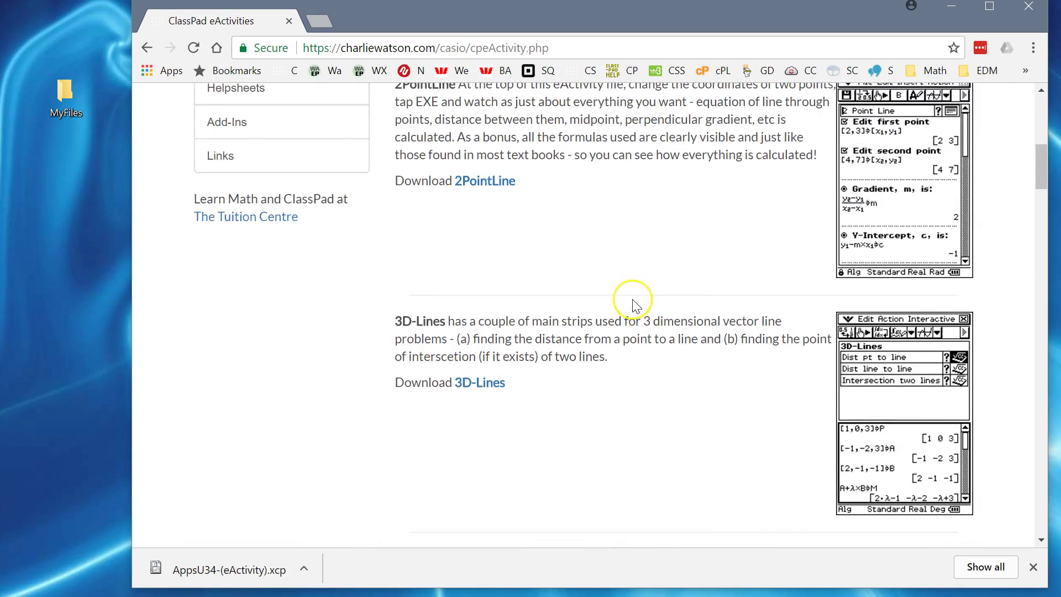
{"action": "scroll", "coordinate": [636, 306], "scroll_direction": "down", "scroll_amount": 13}
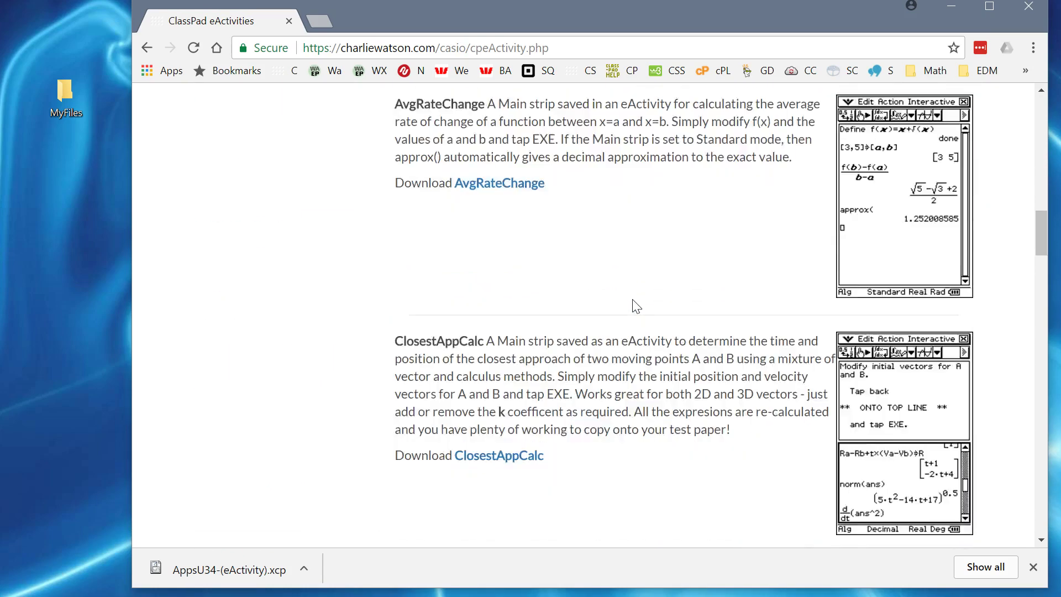
{"action": "scroll", "coordinate": [636, 306], "scroll_direction": "up", "scroll_amount": 20}
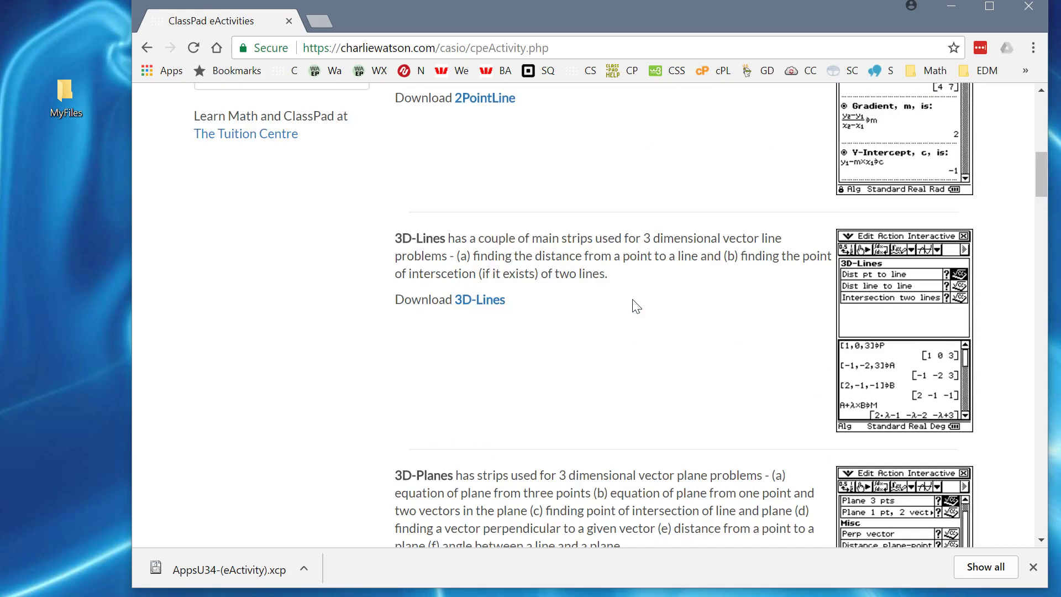
Open the Classpad Programs page and scroll down to the TimeS entries
{"action": "left_click", "coordinate": [297, 254]}
{"action": "left_click", "coordinate": [230, 282]}
{"action": "scroll", "coordinate": [647, 287], "scroll_direction": "down", "scroll_amount": 7}
{"action": "scroll", "coordinate": [638, 289], "scroll_direction": "down", "scroll_amount": 7}
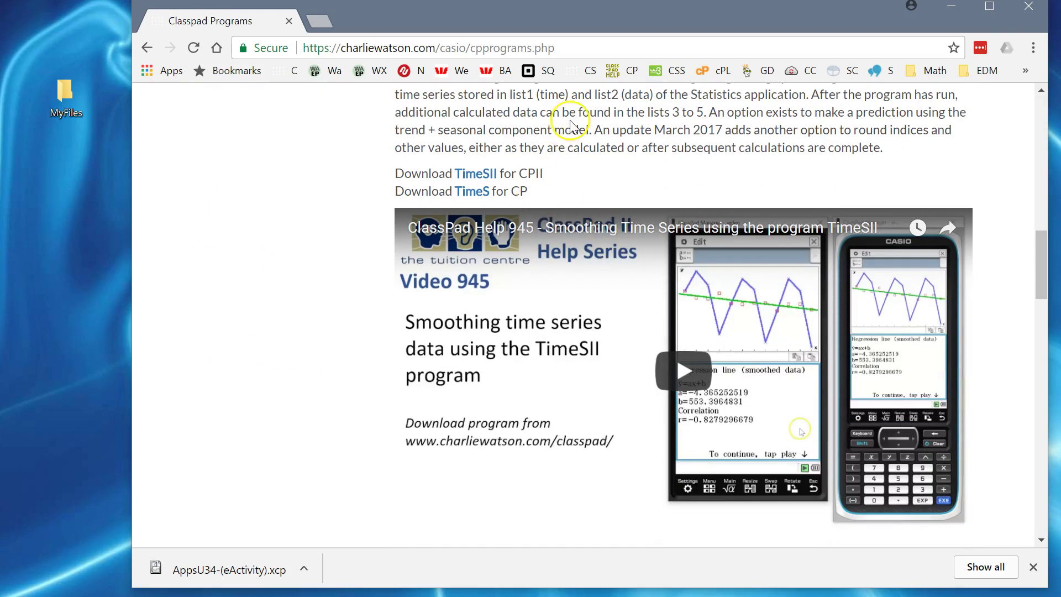
Download TimeSII-(Program).xcp for ClassPad II from the Programs page
{"action": "scroll", "coordinate": [581, 128], "scroll_direction": "up", "scroll_amount": 1}
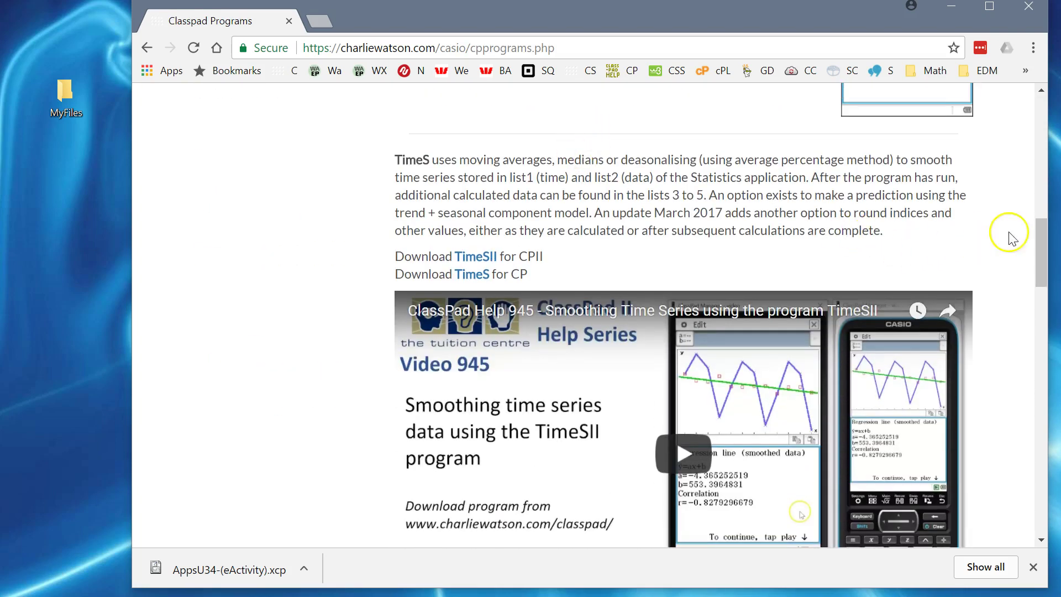
{"action": "left_click_drag", "start_coordinate": [1036, 239], "coordinate": [1038, 245]}
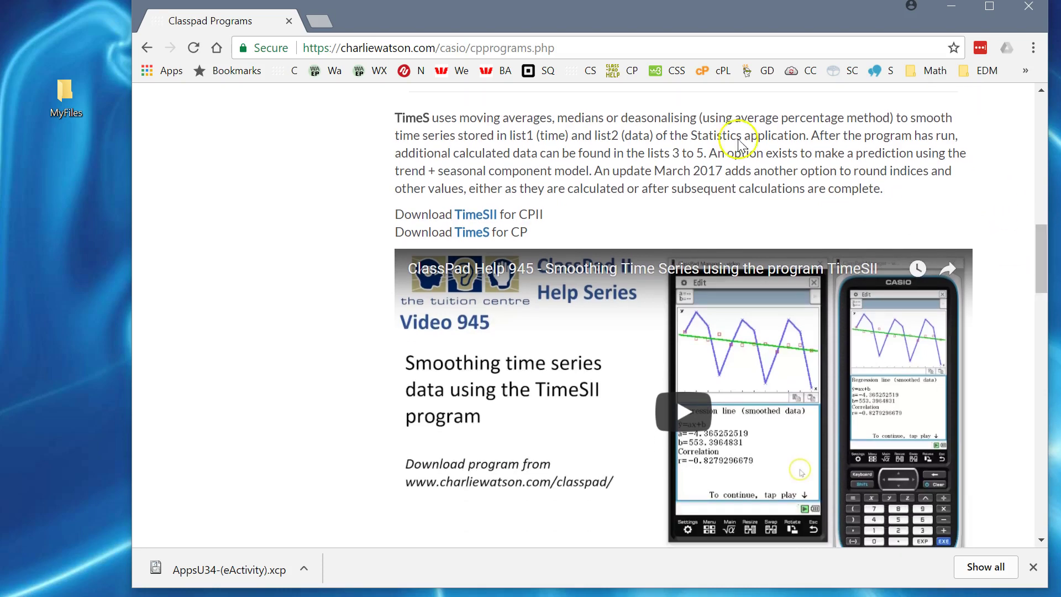
{"action": "left_click", "coordinate": [476, 221]}
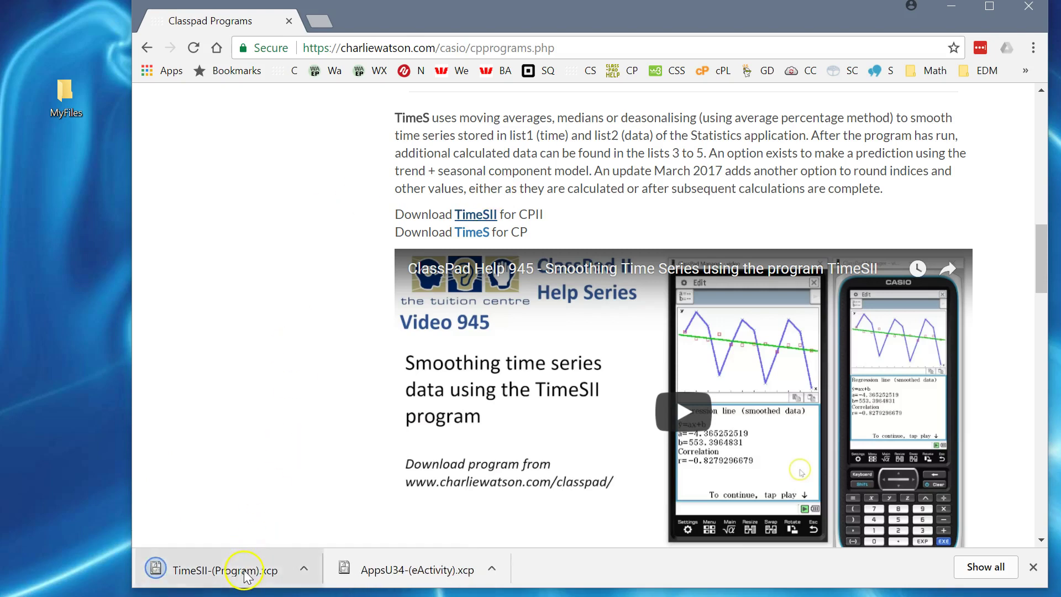
Scroll back up and open the Classpad Ending Screens page from the sidebar
{"action": "scroll", "coordinate": [310, 254], "scroll_direction": "up", "scroll_amount": 7}
{"action": "scroll", "coordinate": [315, 271], "scroll_direction": "up", "scroll_amount": 4}
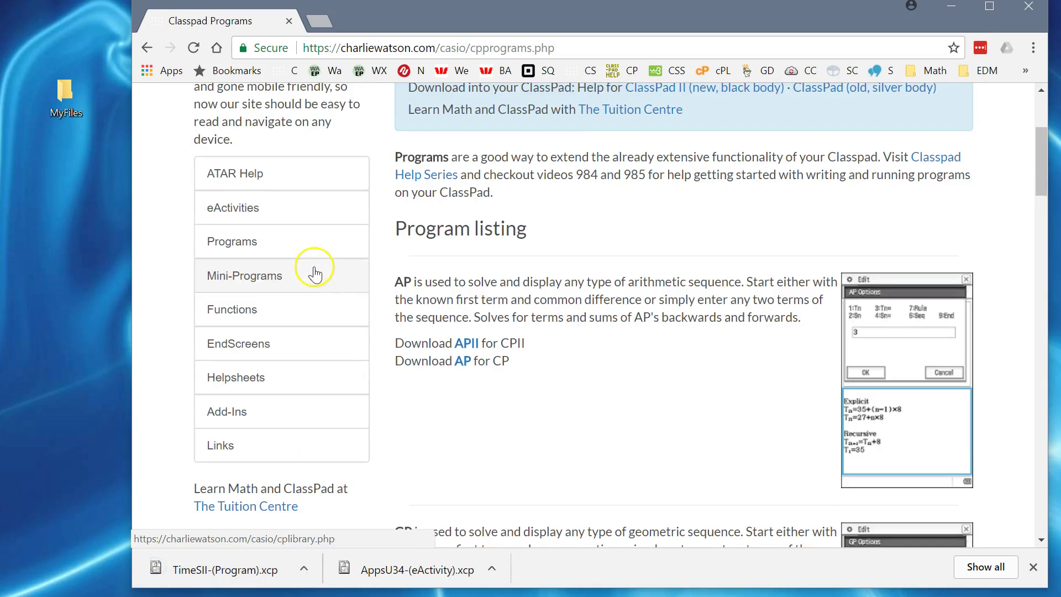
{"action": "left_click", "coordinate": [245, 352]}
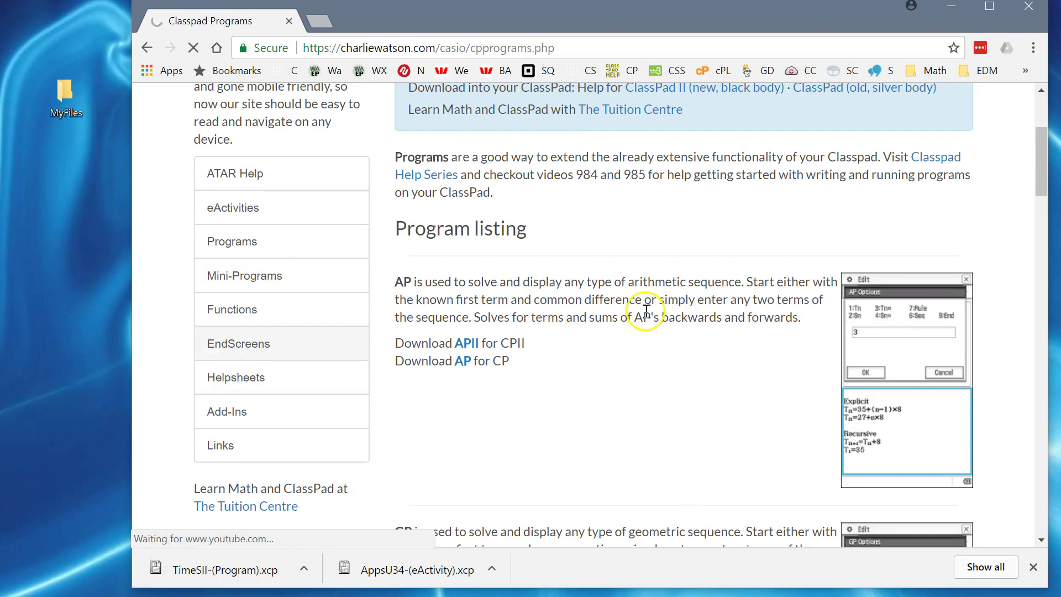
Save the spiralbw.c2p ending screen, then open File Explorer with Win+E
{"action": "scroll", "coordinate": [674, 309], "scroll_direction": "down", "scroll_amount": 9}
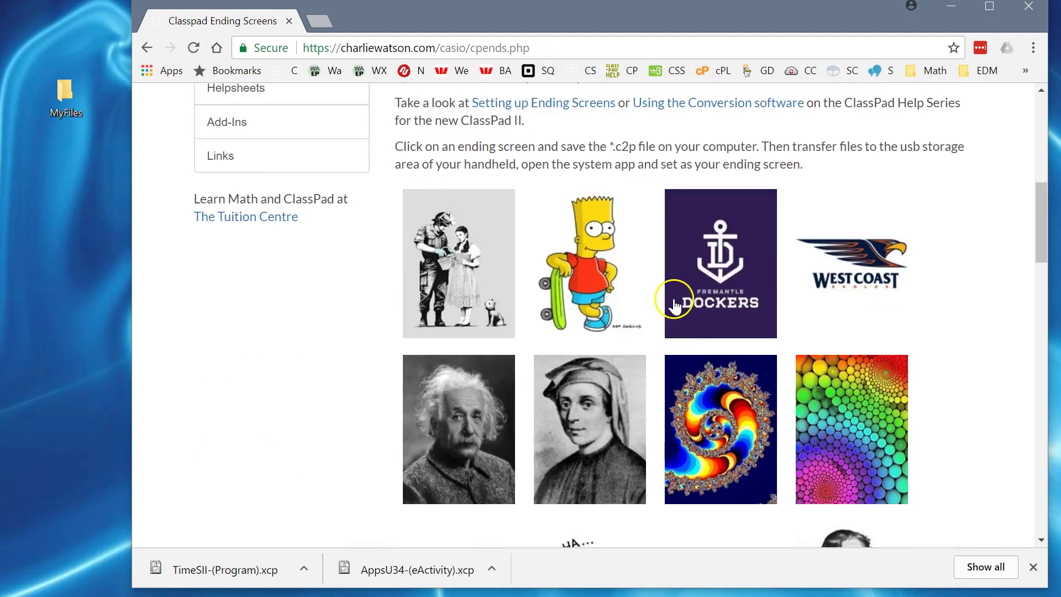
{"action": "scroll", "coordinate": [675, 304], "scroll_direction": "down", "scroll_amount": 6}
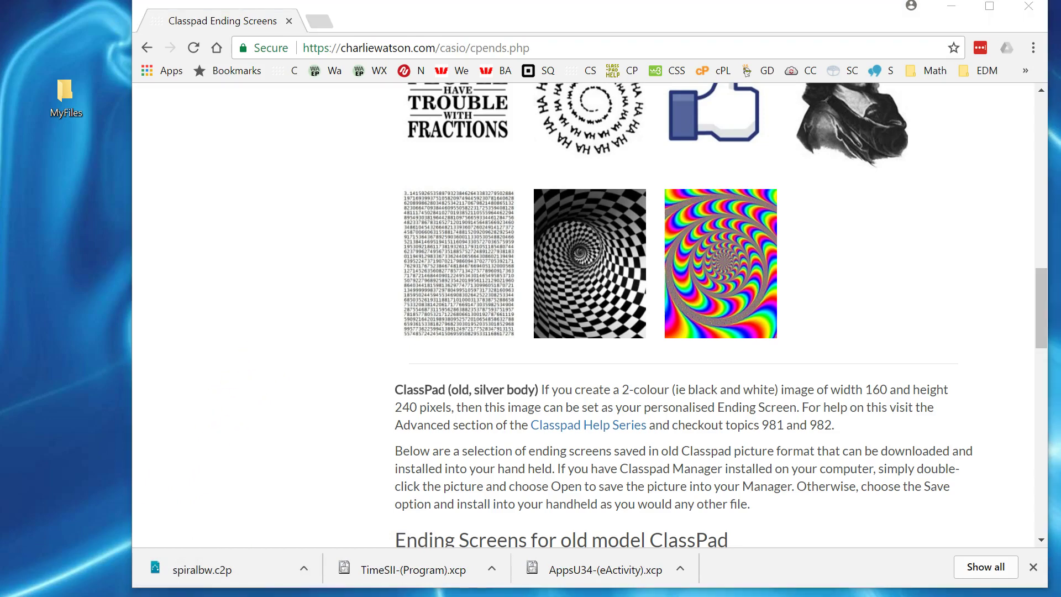
{"action": "key", "text": "super+e"}
Copy AppsU34-(eActivity).xcp, TimeSII-(Program).xcp and spiralbw.c2p from Downloads
{"action": "left_click_drag", "start_coordinate": [190, 155], "coordinate": [341, 153]}
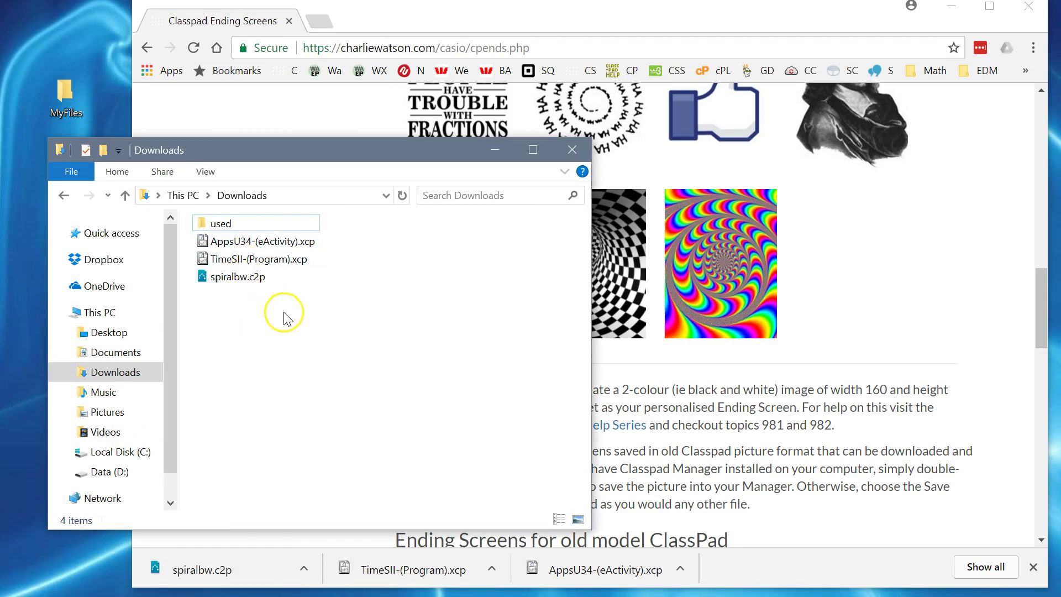
{"action": "left_click_drag", "start_coordinate": [285, 298], "coordinate": [250, 242]}
{"action": "right_click", "coordinate": [252, 244]}
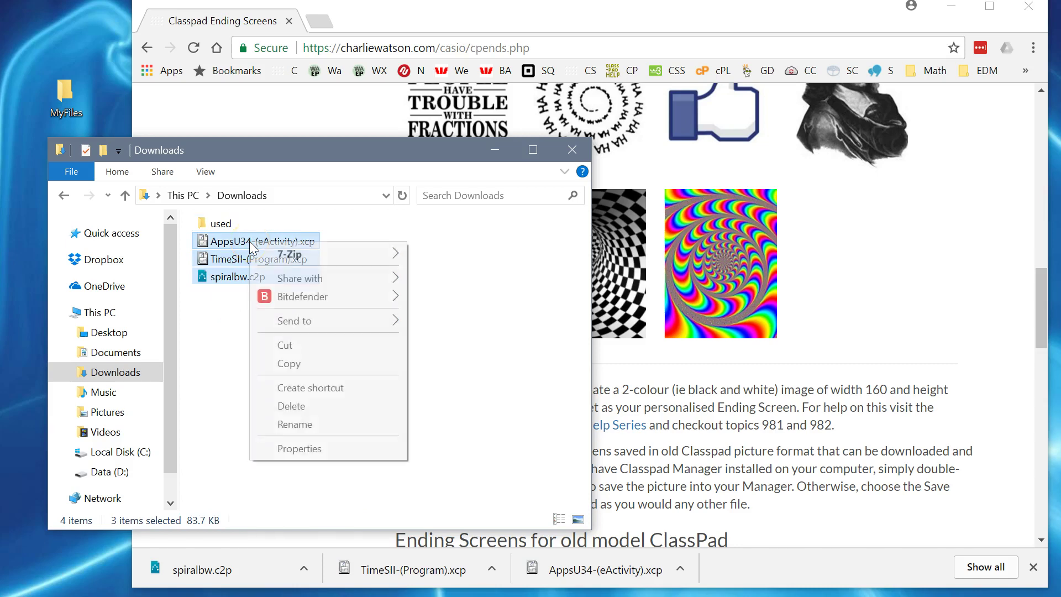
{"action": "left_click", "coordinate": [288, 364]}
Paste the three copied files into the desktop MyFiles folder
{"action": "left_click", "coordinate": [70, 105]}
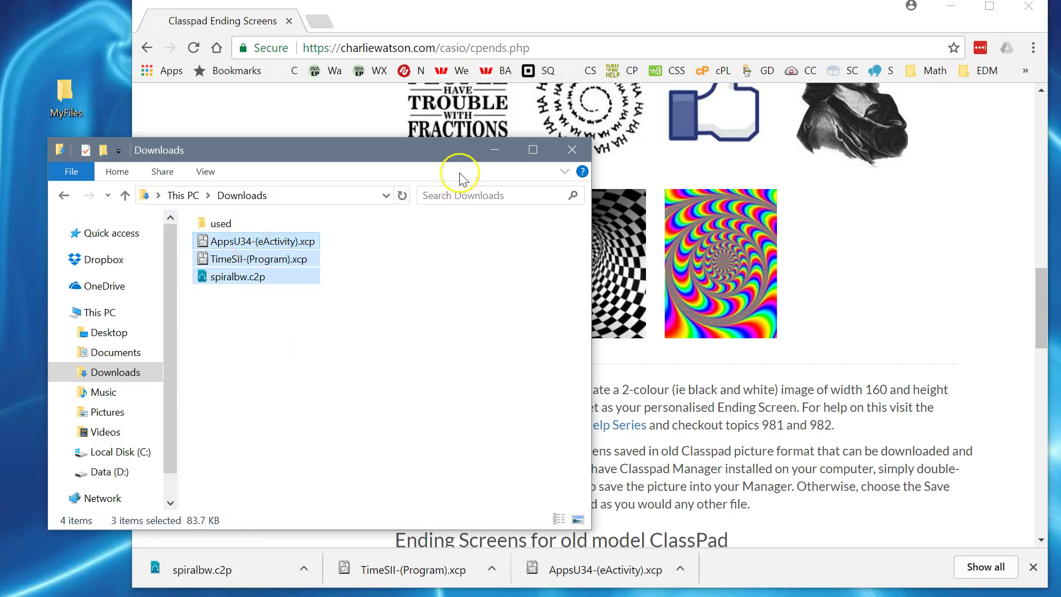
{"action": "left_click", "coordinate": [494, 151]}
{"action": "double_click", "coordinate": [71, 94]}
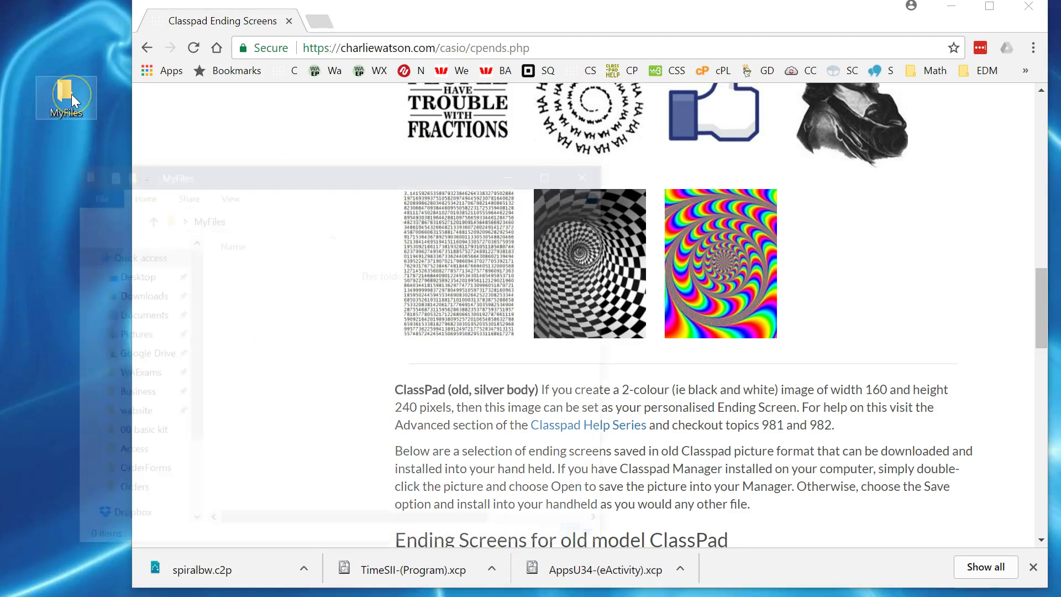
{"action": "right_click", "coordinate": [283, 318]}
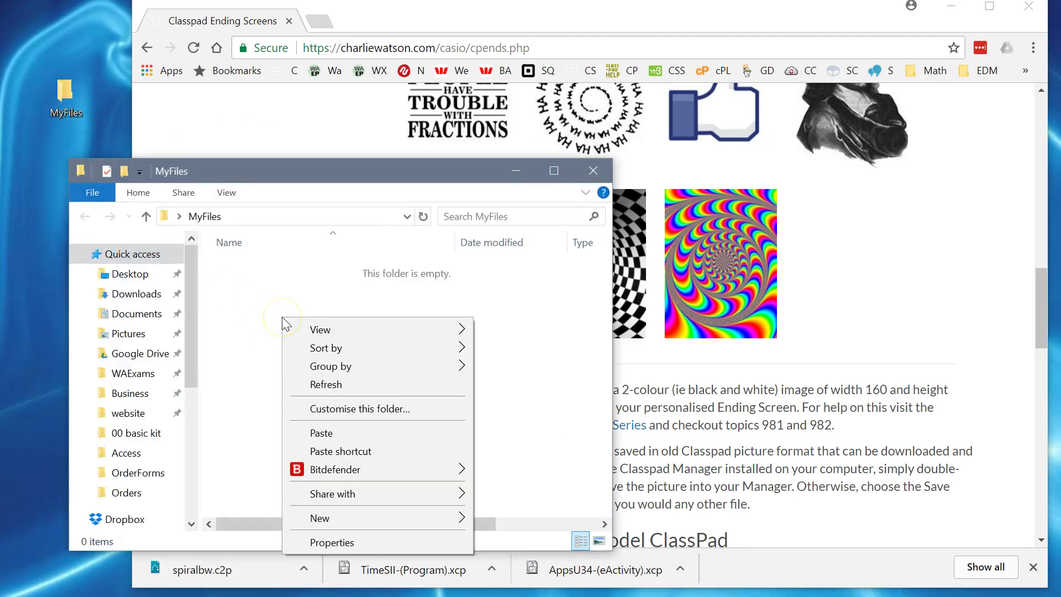
{"action": "left_click", "coordinate": [326, 434]}
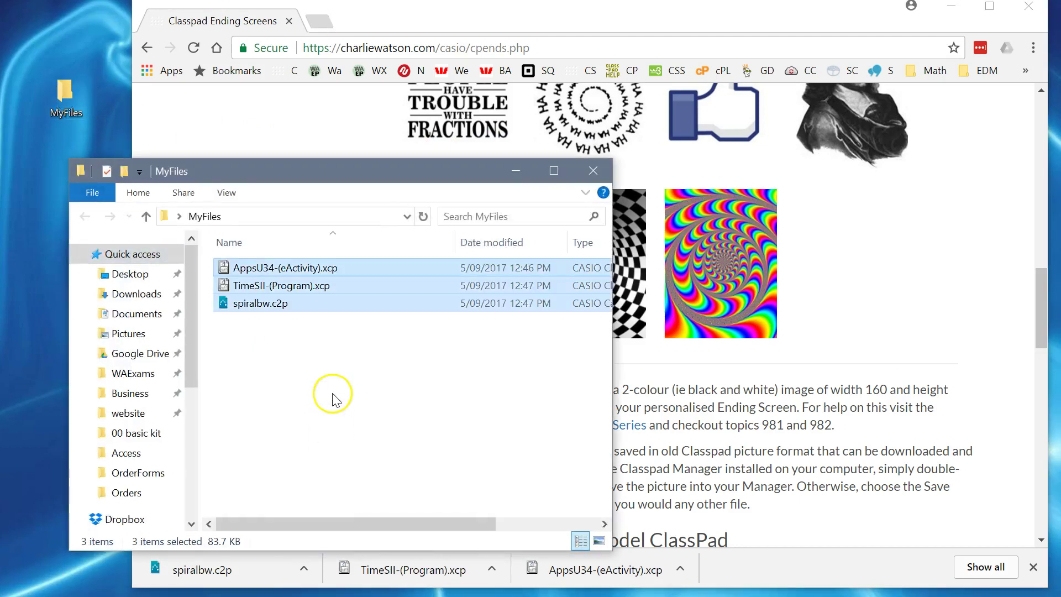
Close the MyFiles File Explorer window
{"action": "left_click", "coordinate": [594, 172]}
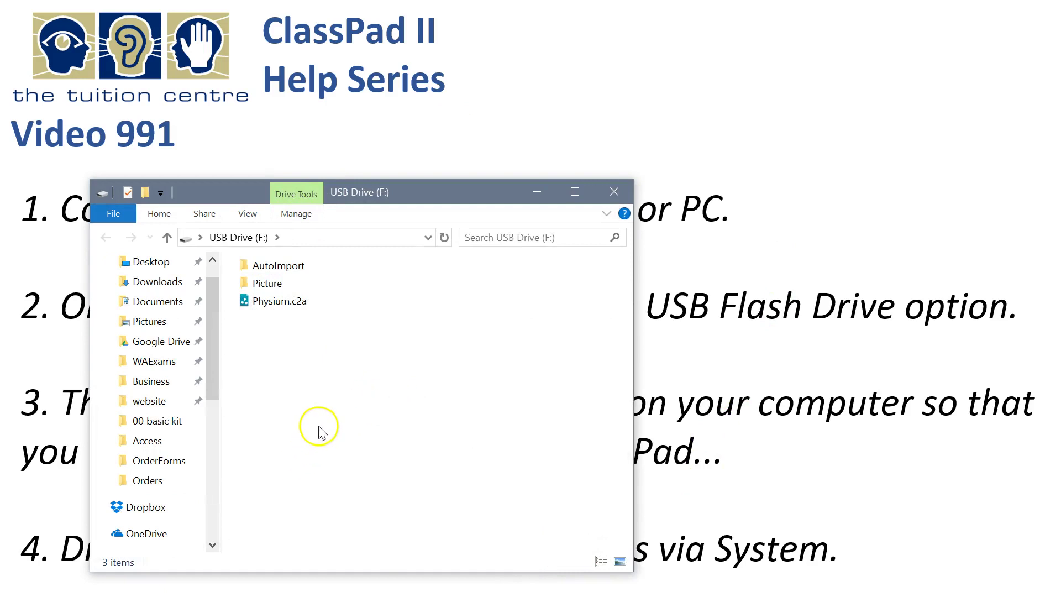
Copy the desktop MyFiles folder onto USB Drive (F:) and close the drive window
{"action": "mouse_move", "coordinate": [220, 332]}
{"action": "left_mouse_down"}
{"action": "mouse_move", "coordinate": [212, 412]}
{"action": "mouse_move", "coordinate": [213, 329]}
{"action": "left_mouse_up"}
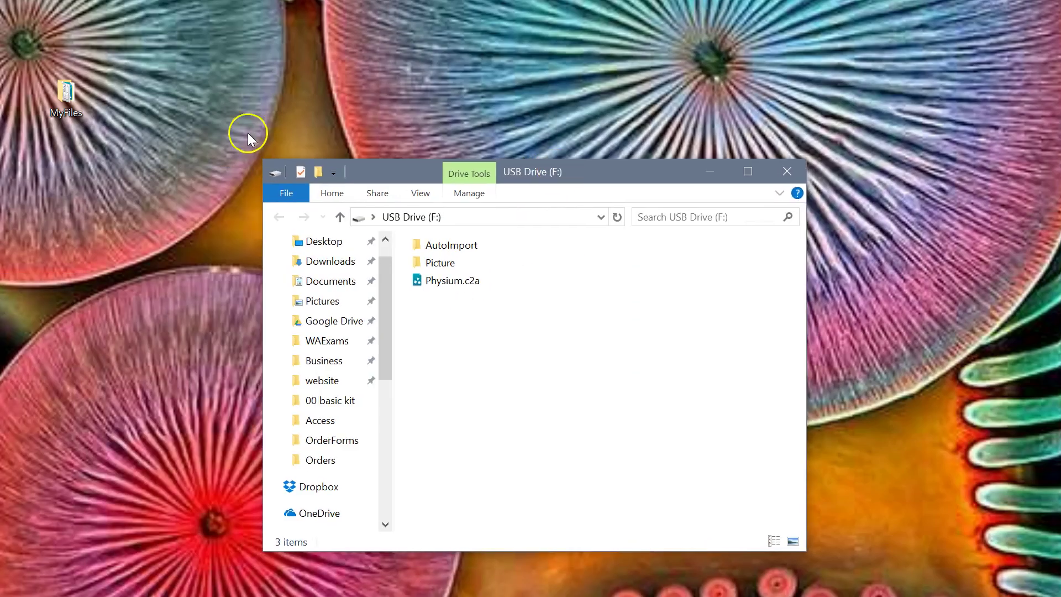
{"action": "left_click", "coordinate": [66, 96]}
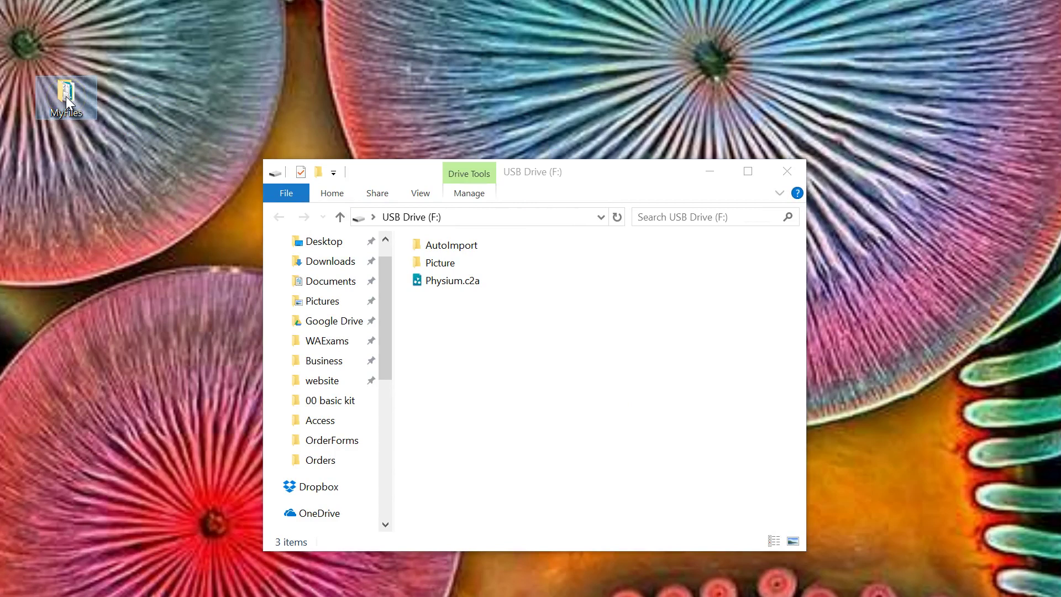
{"action": "left_click_drag", "start_coordinate": [65, 96], "coordinate": [468, 354]}
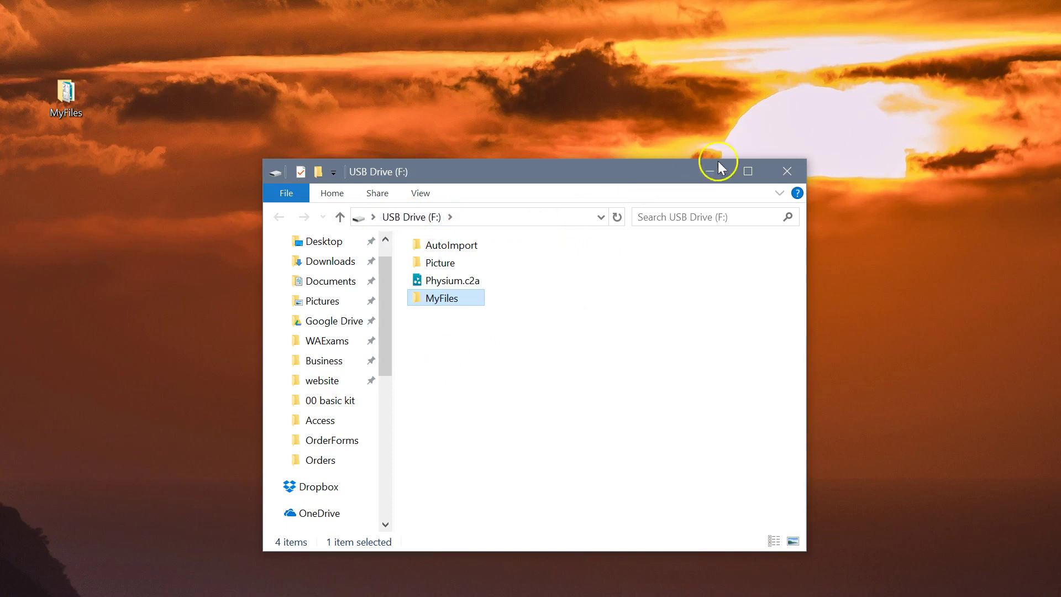
{"action": "left_click", "coordinate": [786, 174]}
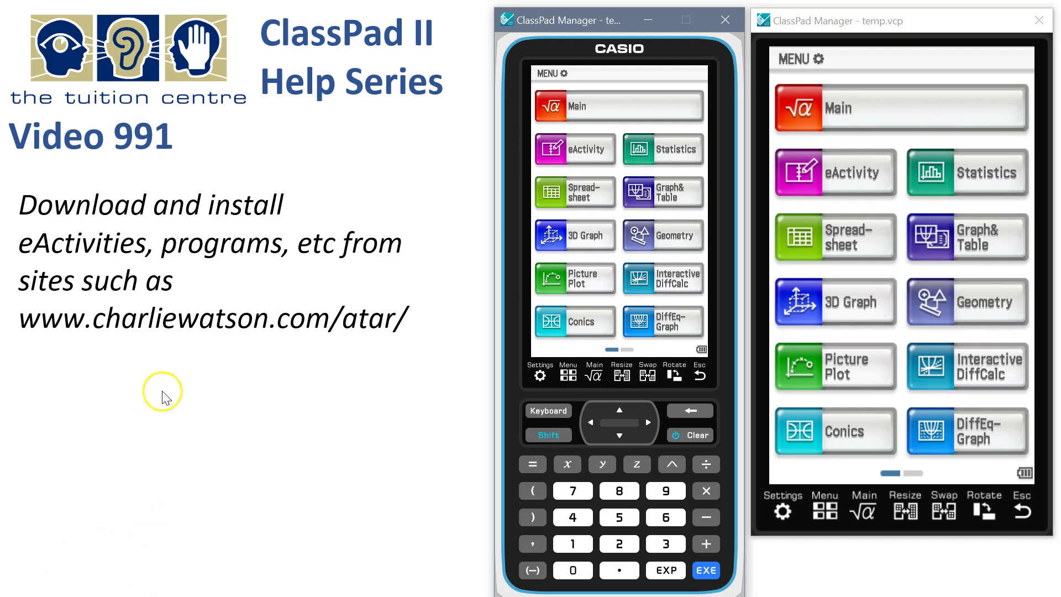
Open the System app from menu page 2 to reach View Storage & Import
{"action": "left_click", "coordinate": [915, 474]}
{"action": "left_click", "coordinate": [981, 247]}
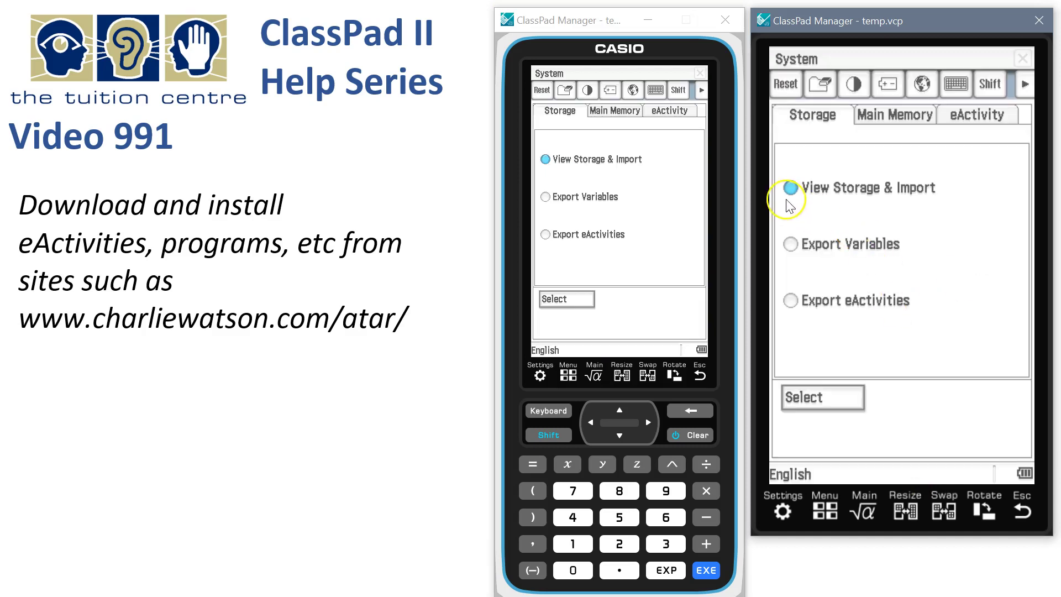
Browse into the drive's MyFiles folder and check the three files' full names
{"action": "left_click", "coordinate": [828, 395]}
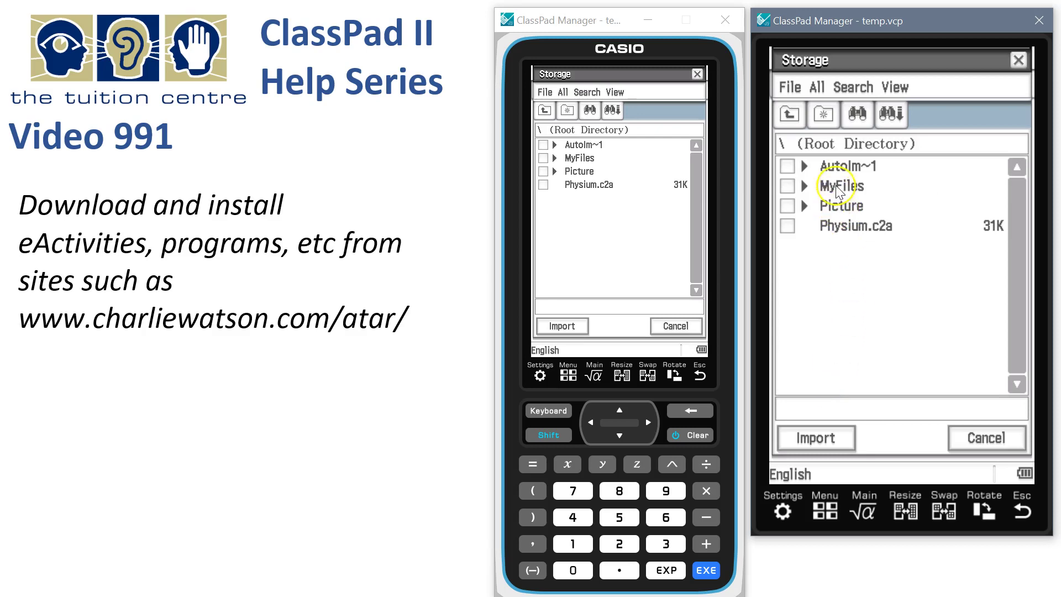
{"action": "left_click", "coordinate": [811, 189]}
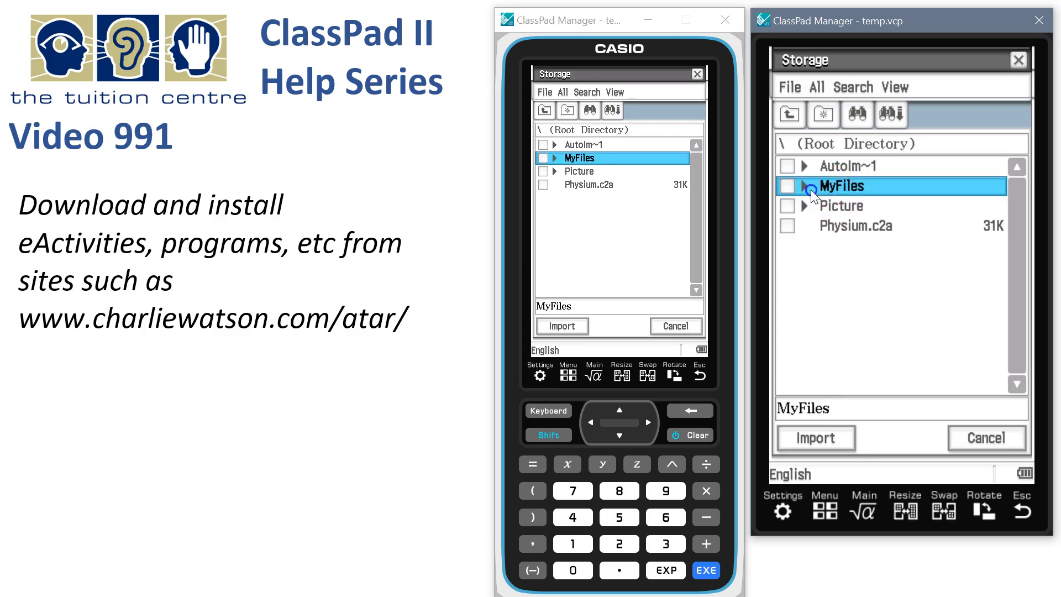
{"action": "left_click", "coordinate": [811, 190]}
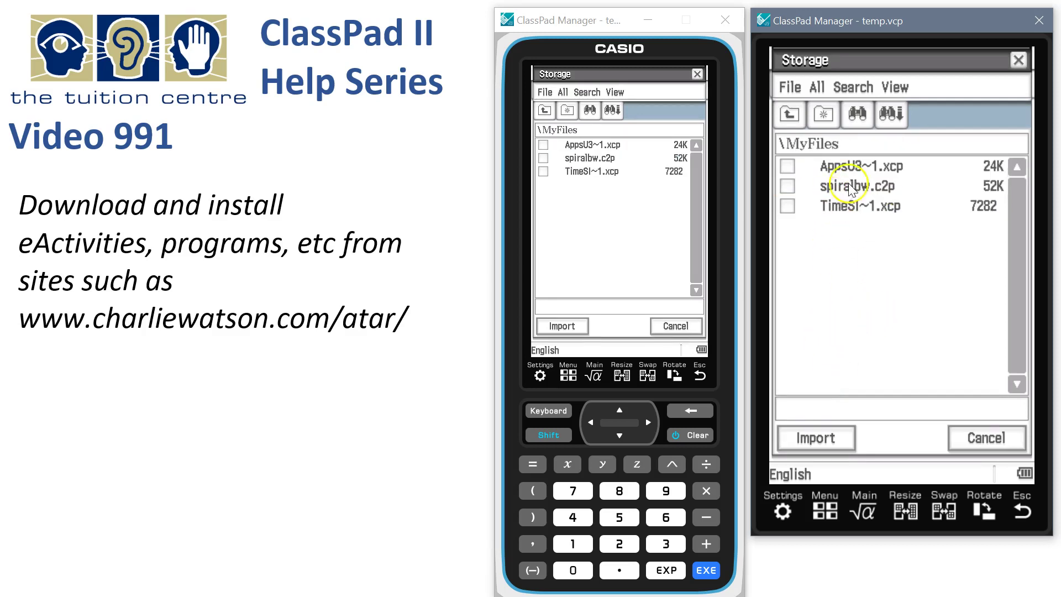
{"action": "left_click", "coordinate": [854, 168]}
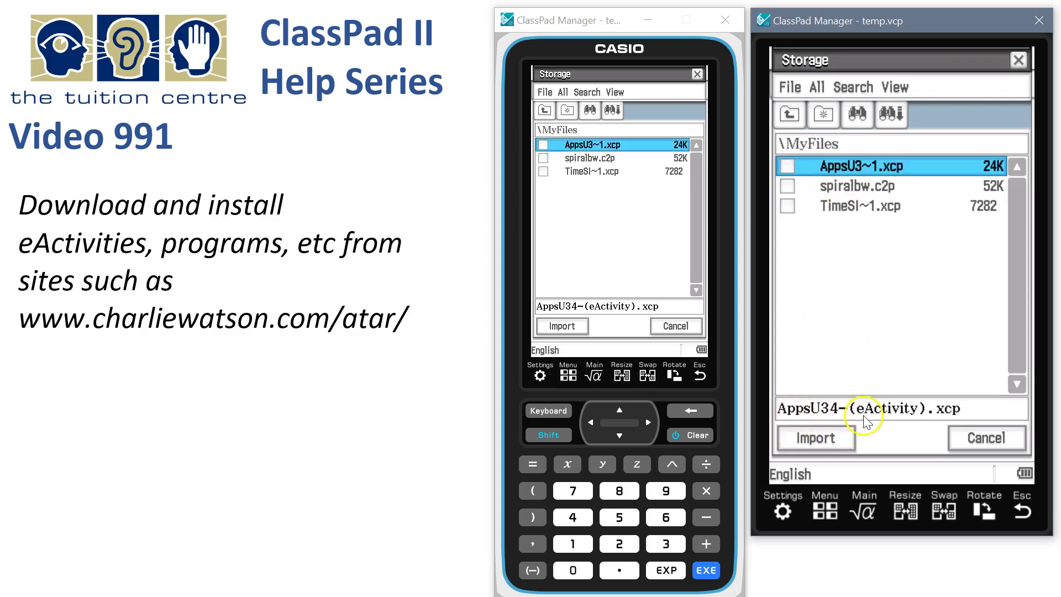
{"action": "left_click", "coordinate": [860, 187]}
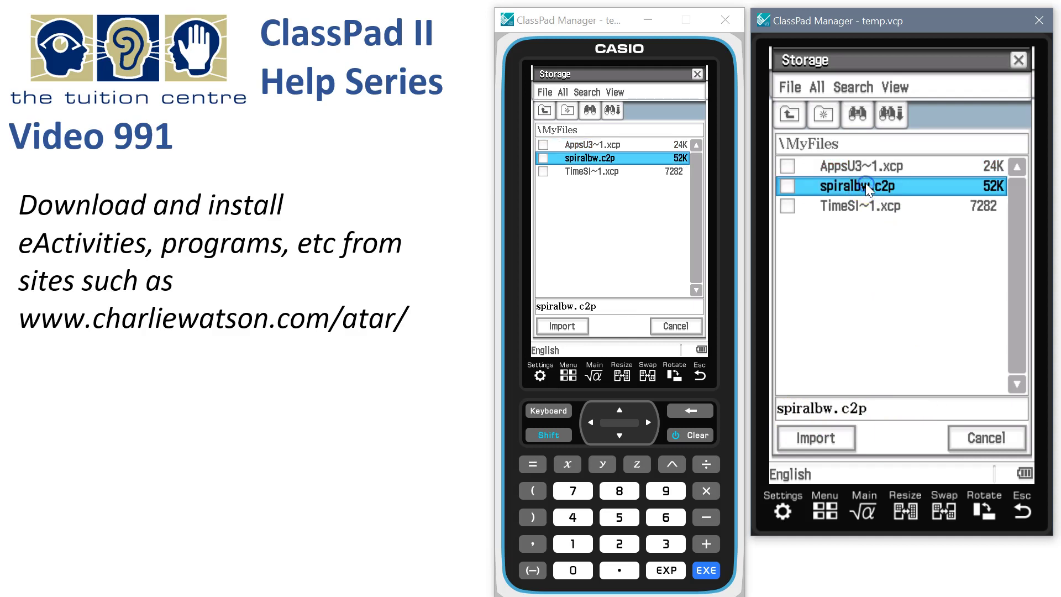
{"action": "left_click", "coordinate": [857, 206]}
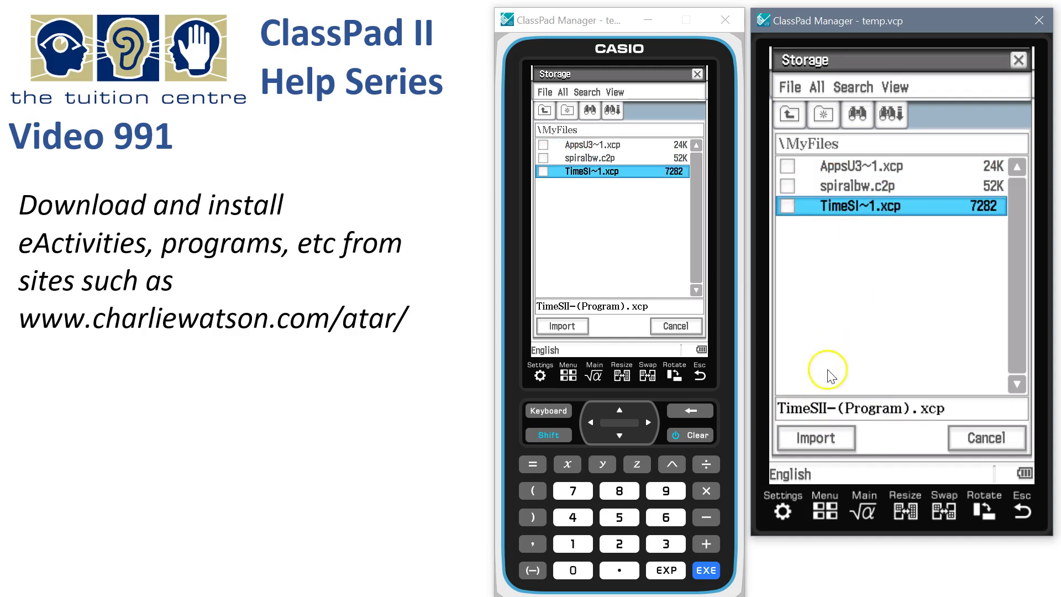
Tick AppsU3~1.xcp and TimeSI~1.xcp and import them into folder main
{"action": "left_click", "coordinate": [787, 166]}
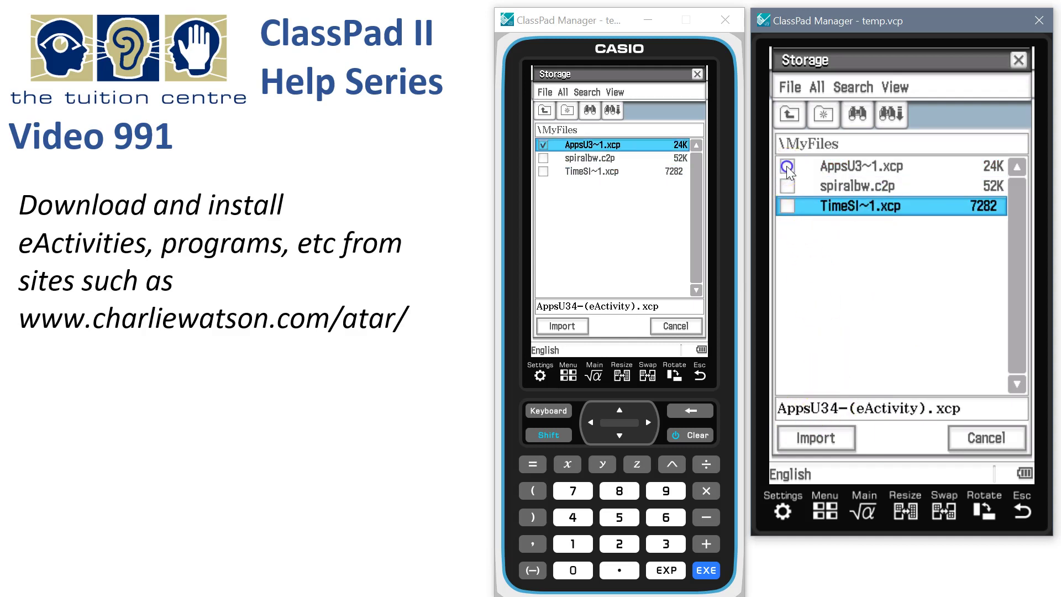
{"action": "left_click", "coordinate": [787, 206]}
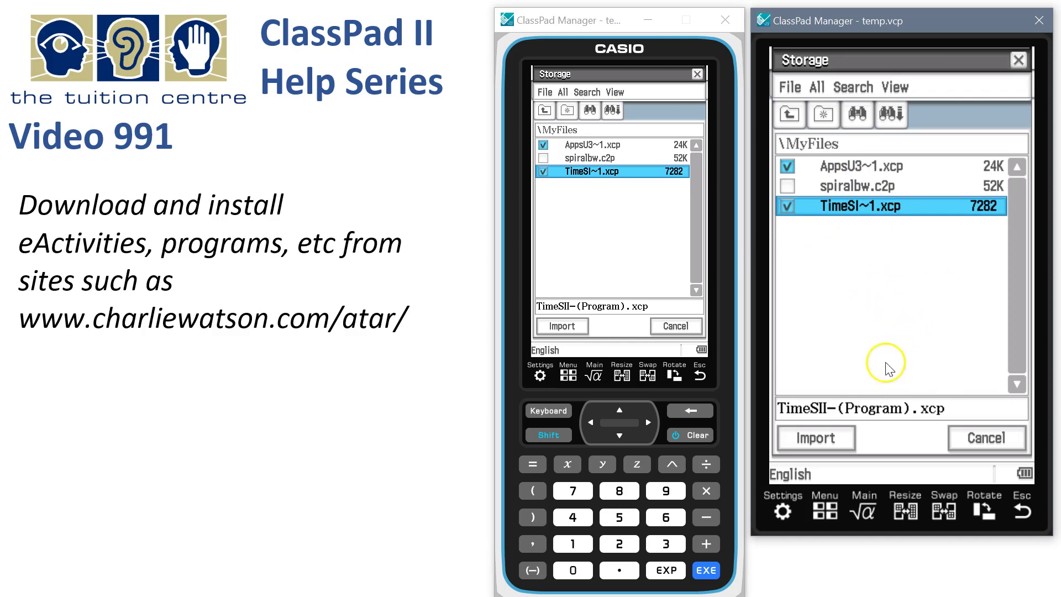
{"action": "left_click", "coordinate": [827, 445]}
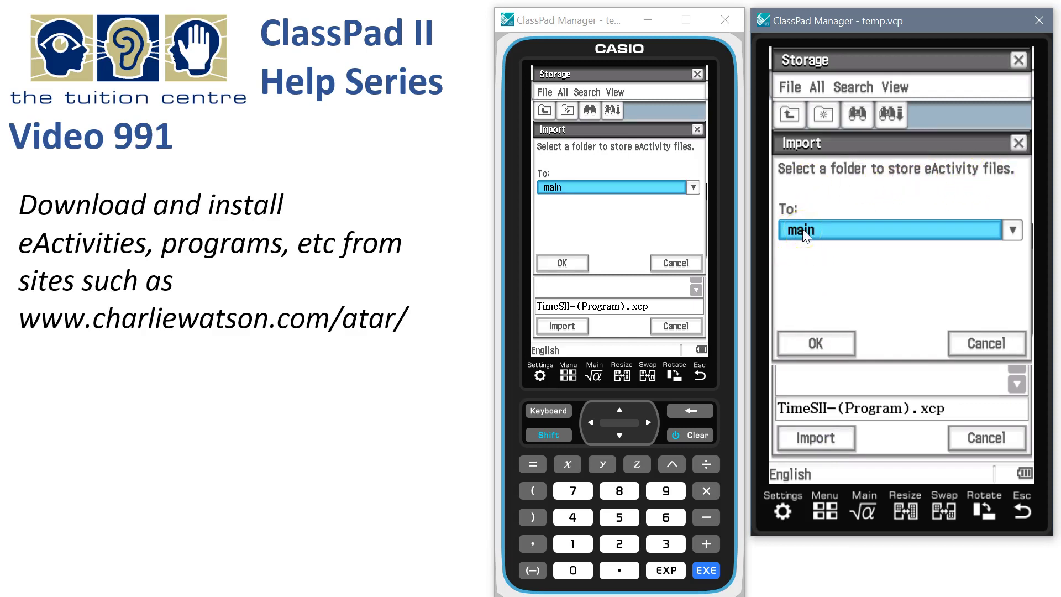
Set main as the destination folder for the imported eActivity
{"action": "left_click", "coordinate": [1014, 230]}
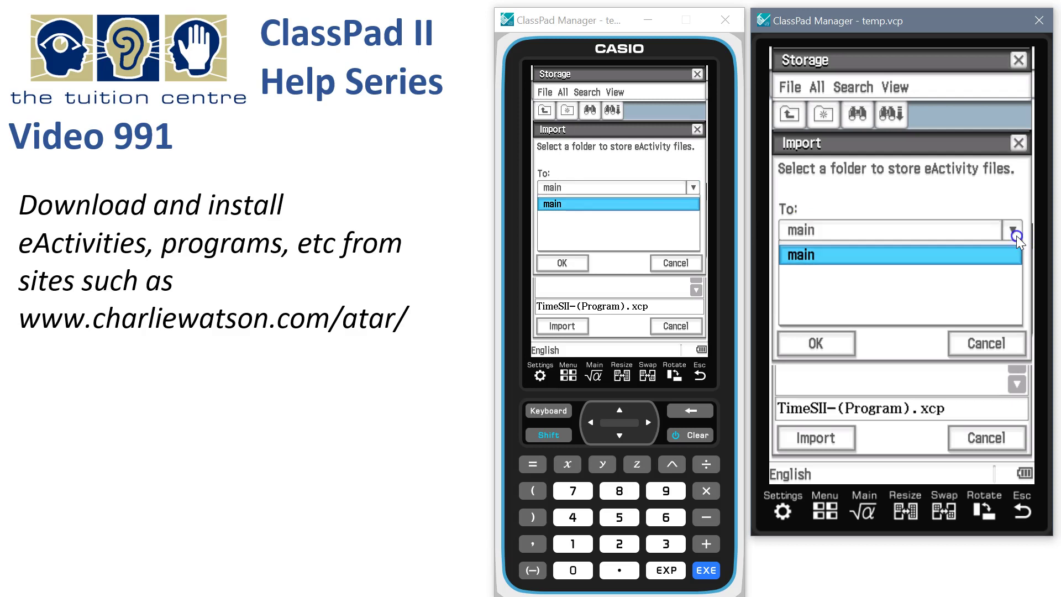
{"action": "left_click", "coordinate": [816, 256]}
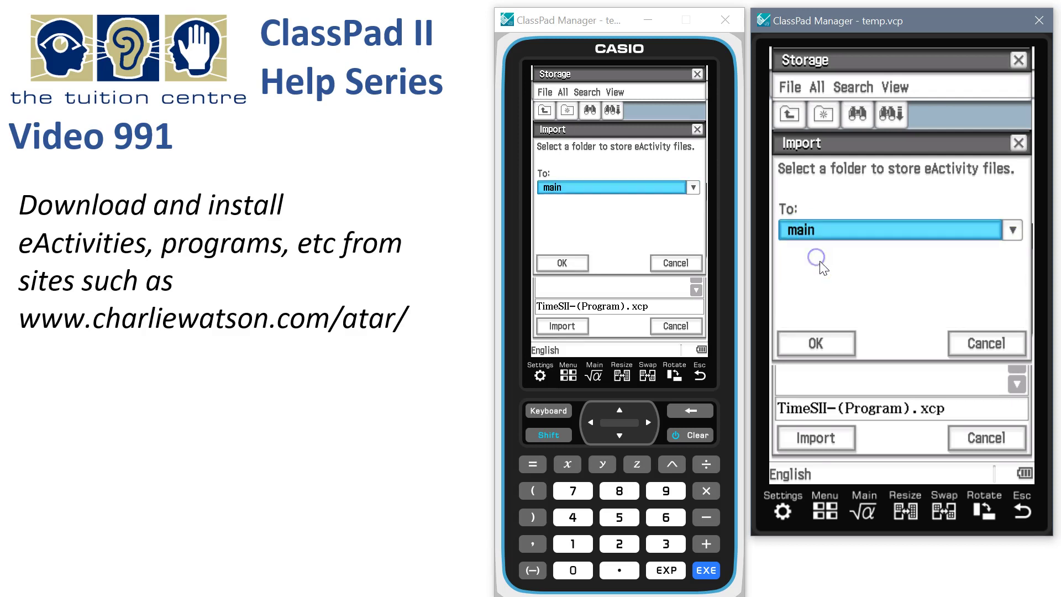
{"action": "left_click", "coordinate": [830, 340]}
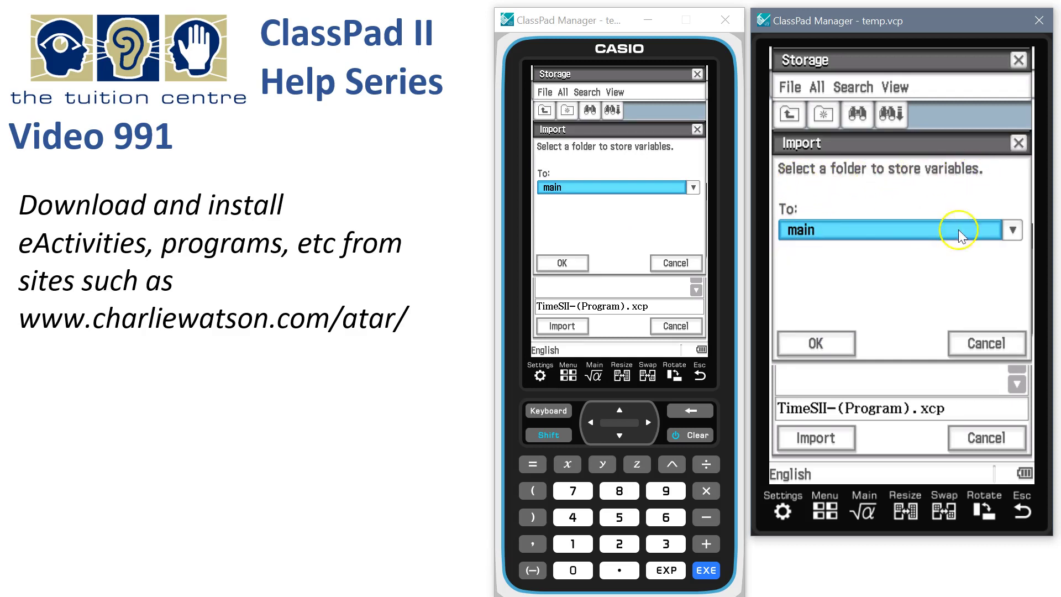
Import the variables into main as well and dismiss the Complete! message
{"action": "left_click", "coordinate": [1012, 228]}
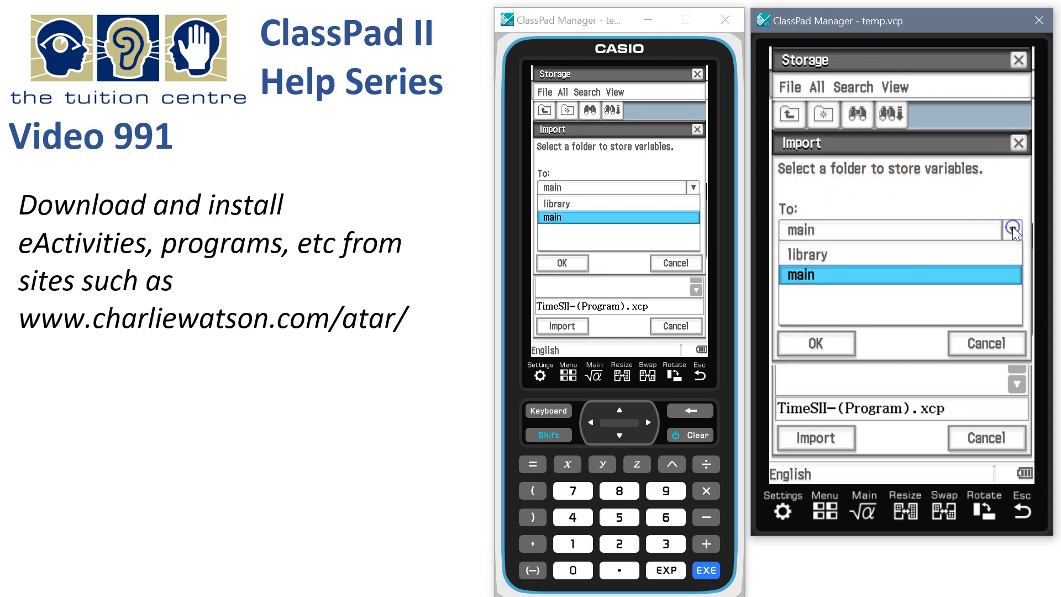
{"action": "left_click", "coordinate": [803, 275]}
{"action": "left_click", "coordinate": [816, 343]}
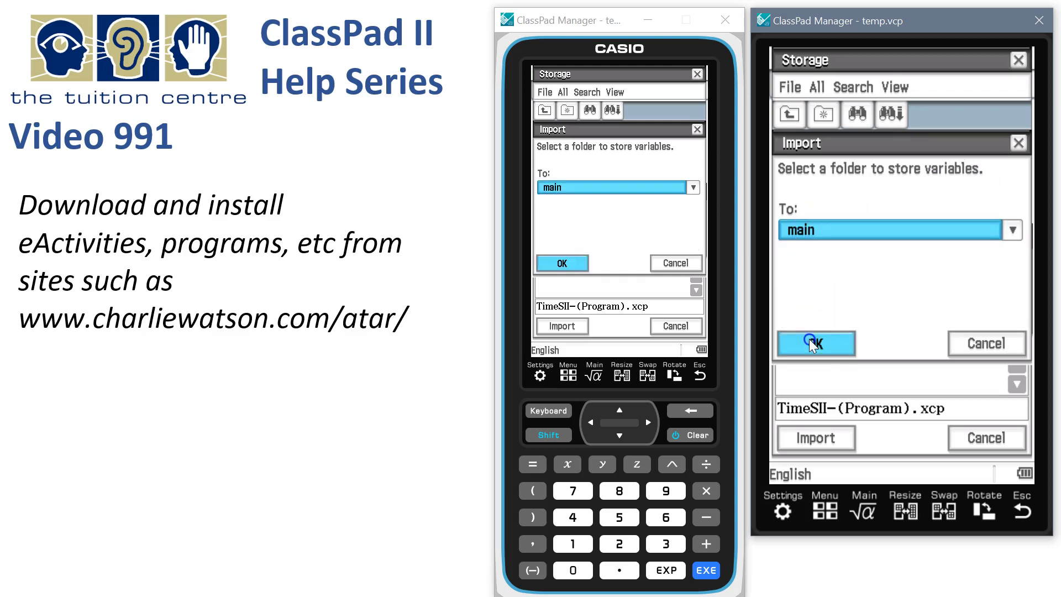
{"action": "left_click", "coordinate": [896, 262]}
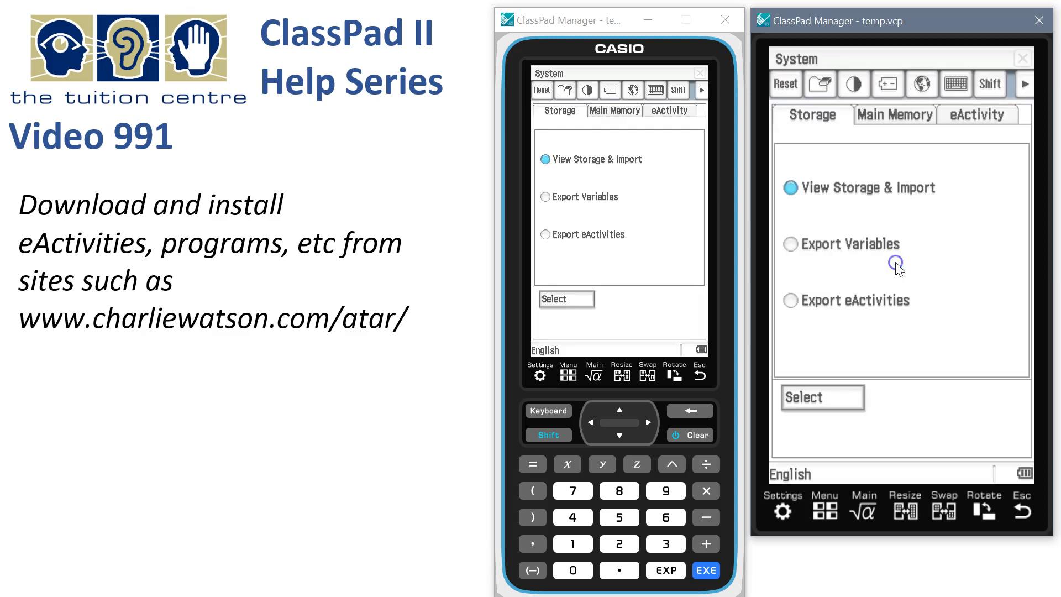
Confirm the TimeSII program is listed in main in the Program app
{"action": "left_click", "coordinate": [828, 510]}
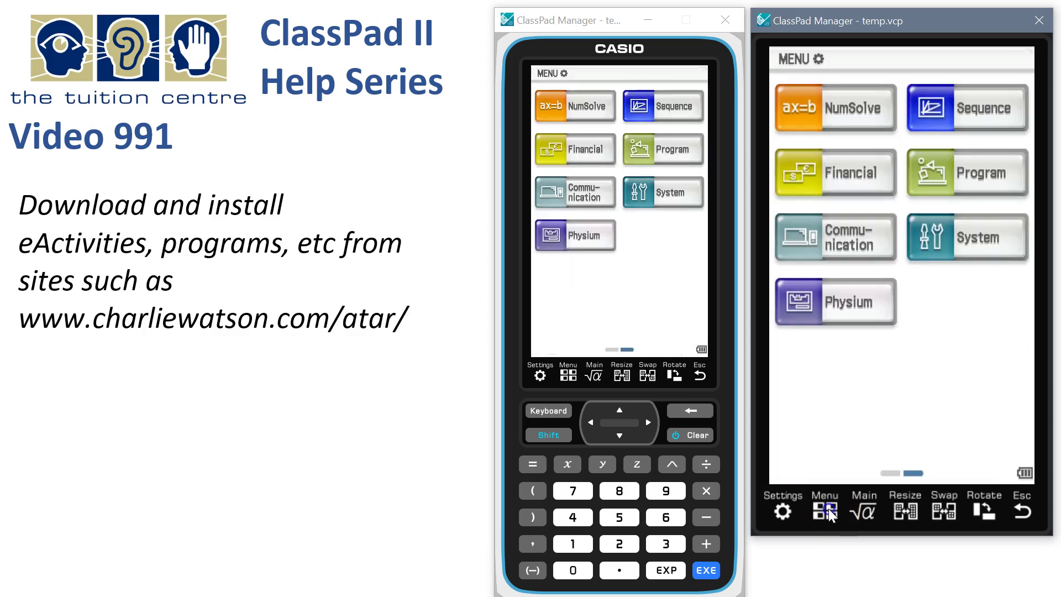
{"action": "left_click", "coordinate": [979, 188]}
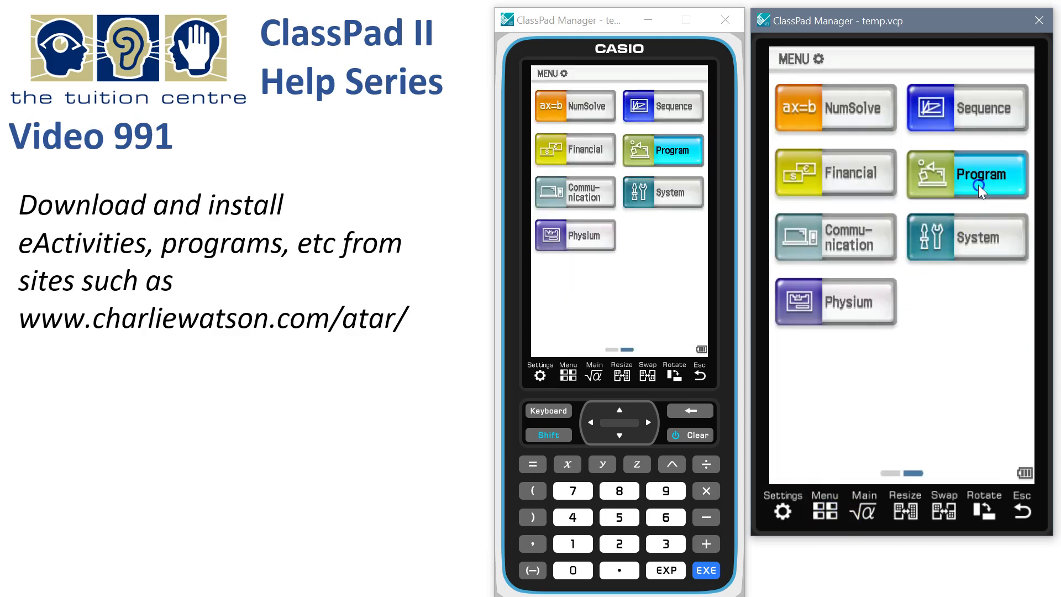
{"action": "left_click", "coordinate": [1011, 159]}
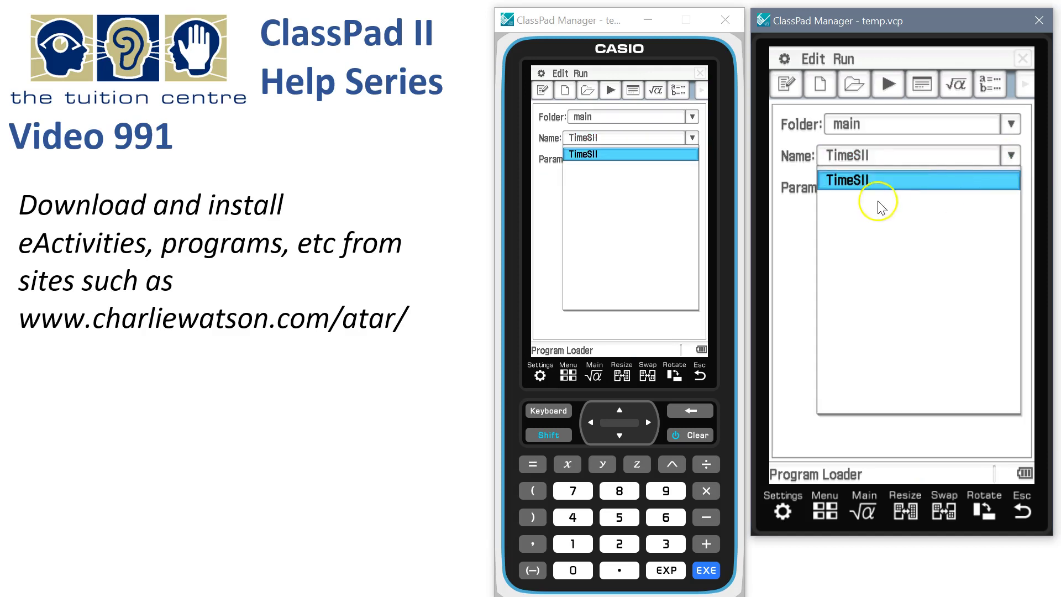
{"action": "left_click", "coordinate": [882, 178]}
Launch the eActivity app from the first page of the app menu
{"action": "left_click", "coordinate": [828, 511]}
{"action": "left_click_drag", "start_coordinate": [848, 313], "coordinate": [968, 253]}
{"action": "left_click", "coordinate": [824, 188]}
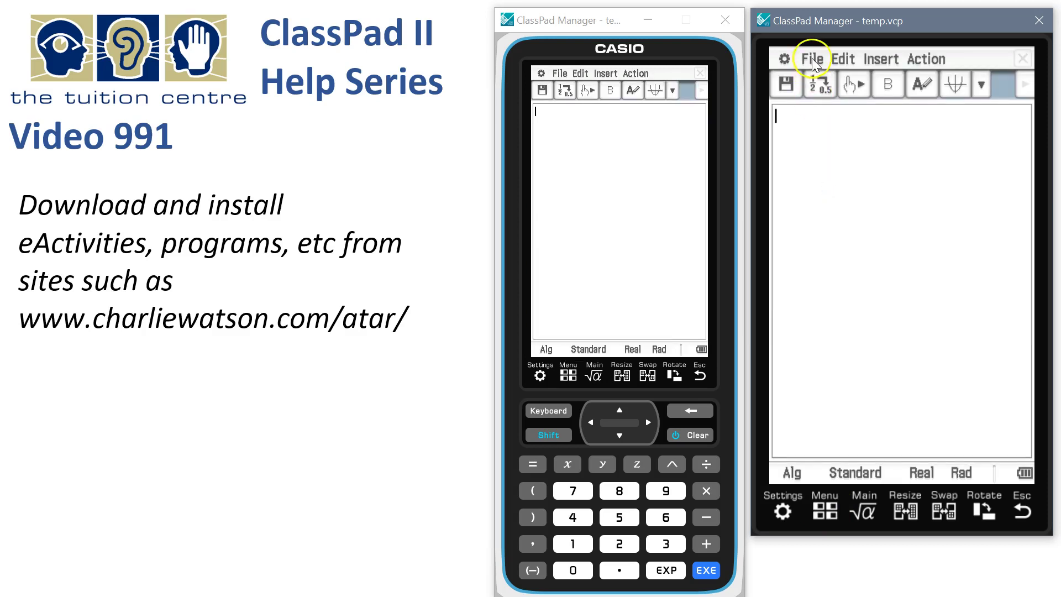
Open the AppsU34 eActivity from the main folder
{"action": "left_click", "coordinate": [814, 60]}
{"action": "left_click", "coordinate": [824, 108]}
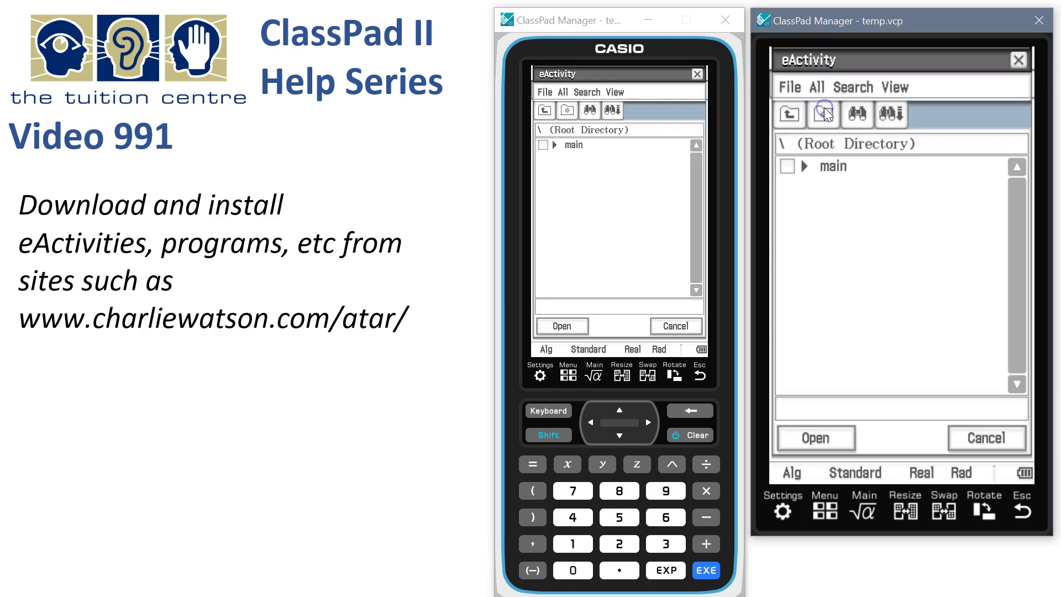
{"action": "left_click", "coordinate": [839, 167]}
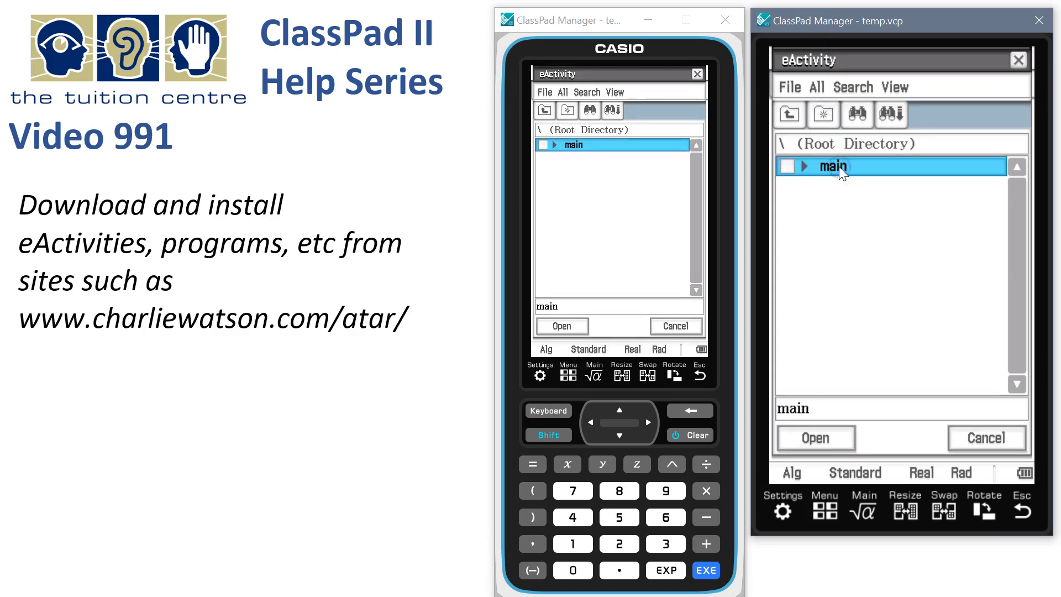
{"action": "left_click", "coordinate": [839, 167]}
{"action": "left_click", "coordinate": [840, 167]}
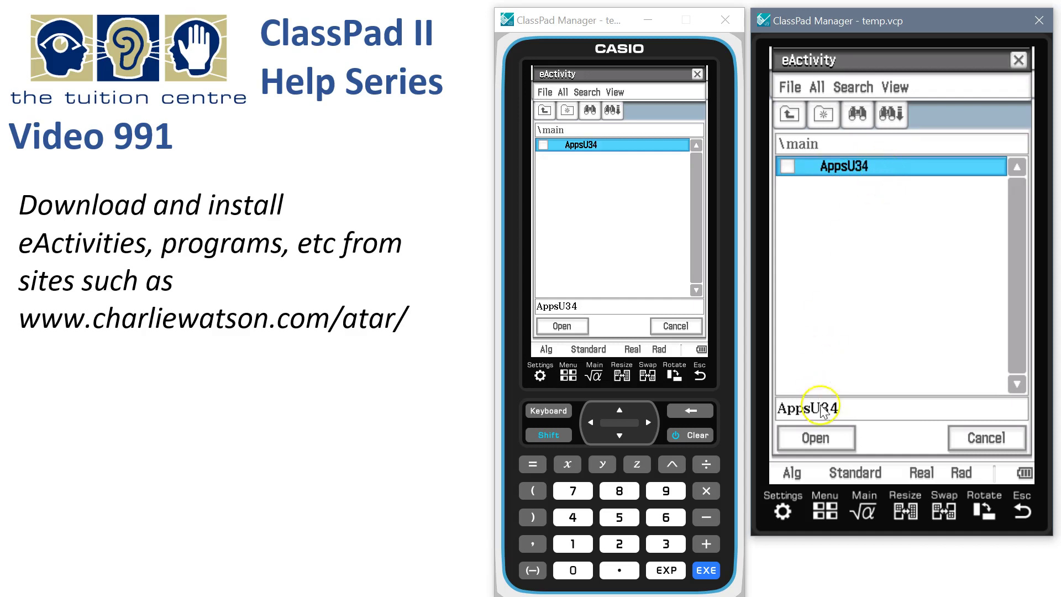
{"action": "left_click", "coordinate": [821, 445]}
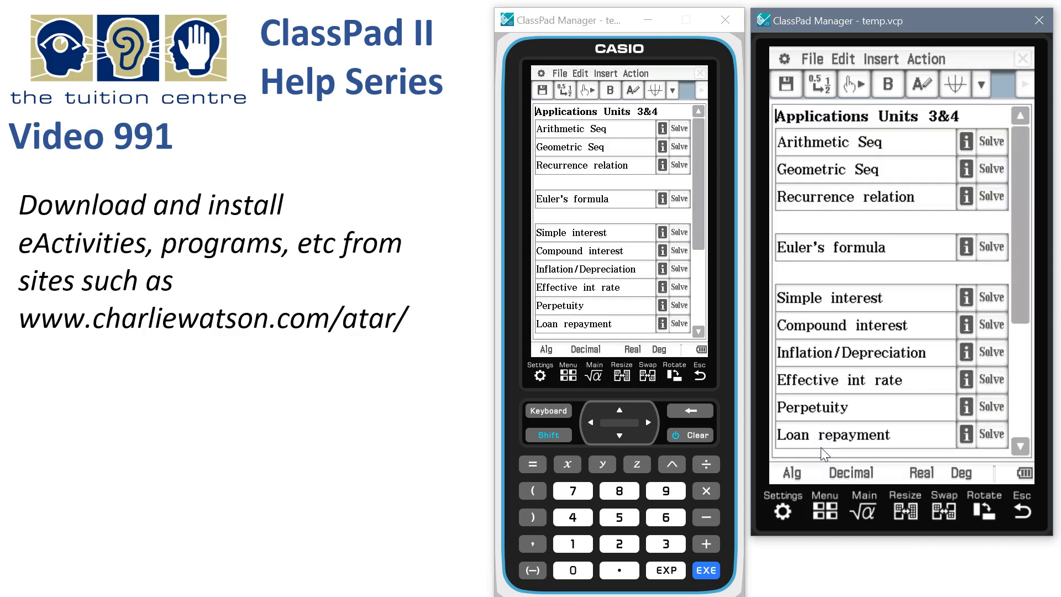